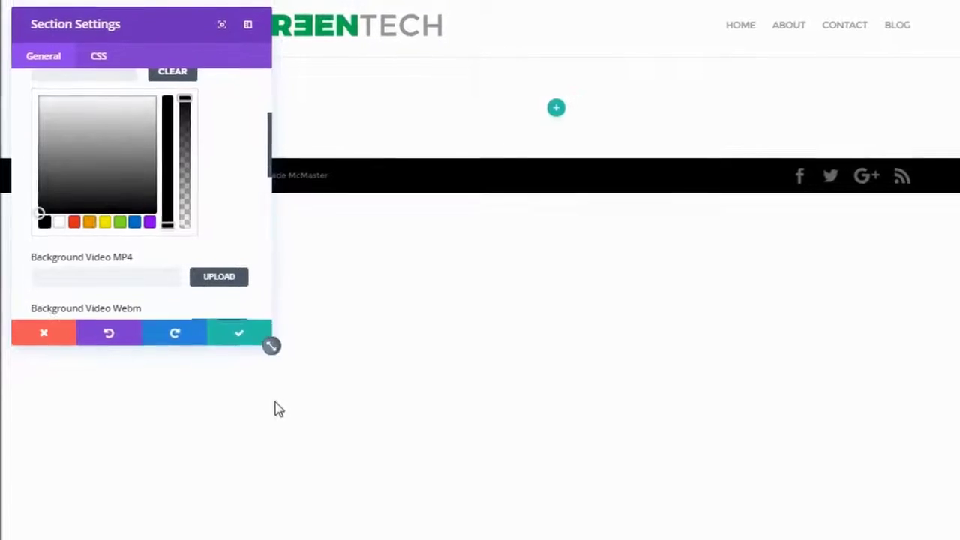
- Copy the icon image into the middle column, remove the extra copy, and add an image module to column three
left_click(30, 194)
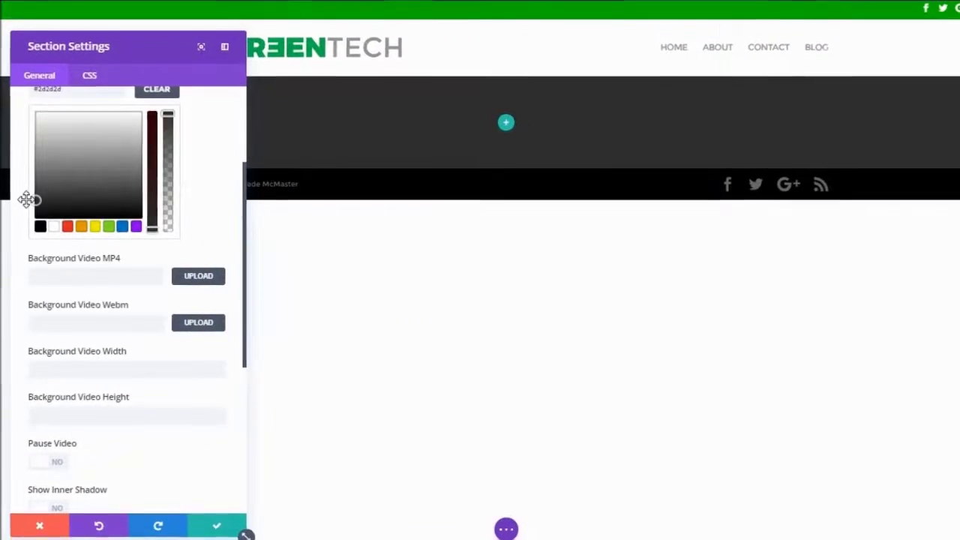
scroll(77, 107, "down", 3)
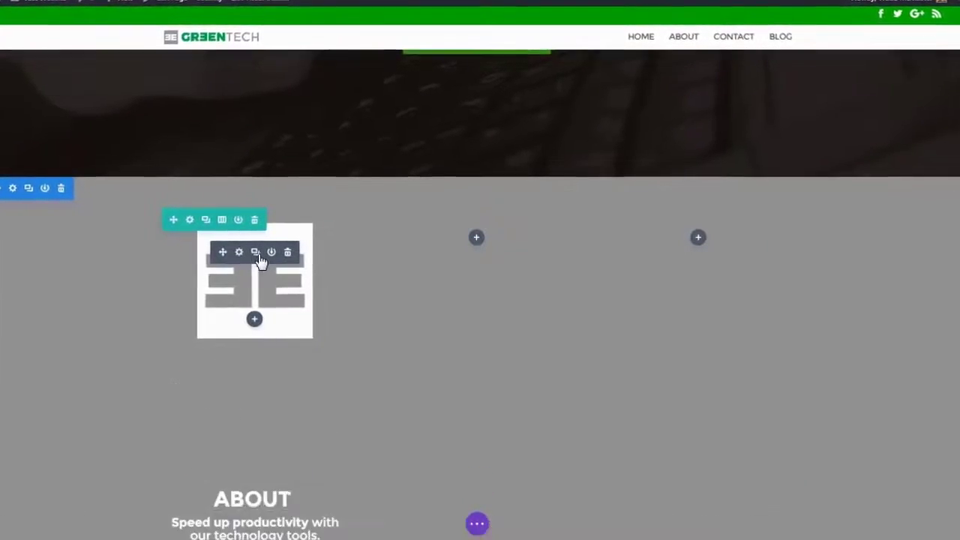
left_click(256, 253)
left_click_drag(217, 389, 477, 237)
left_click(474, 289)
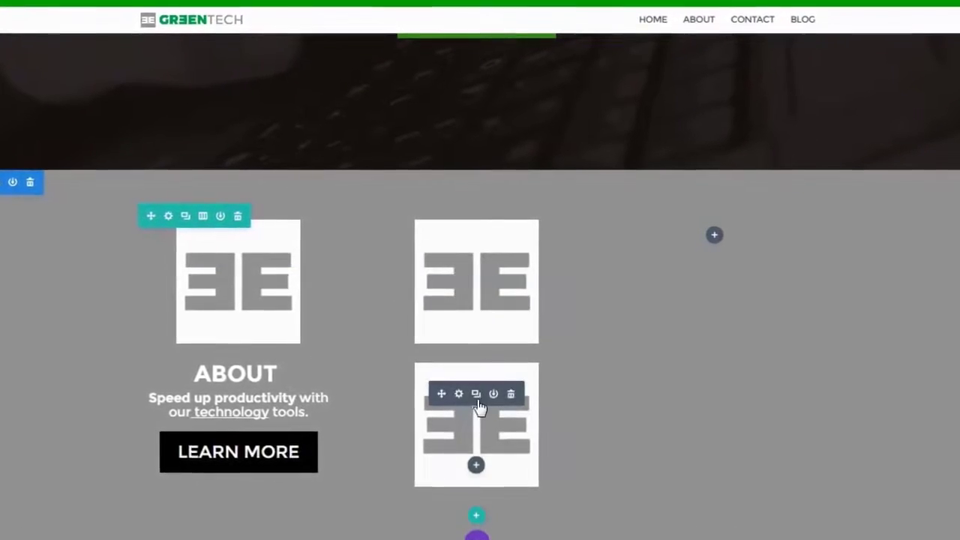
left_click(510, 394)
left_click(721, 237)
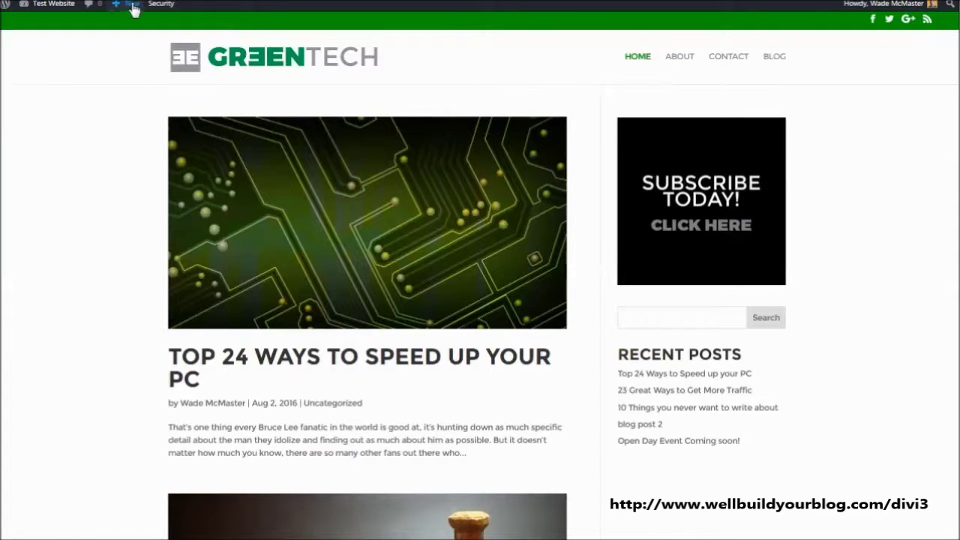
- Create a new page from the admin bar's + New menu
mouse_move(126, 3)
left_click(123, 58)
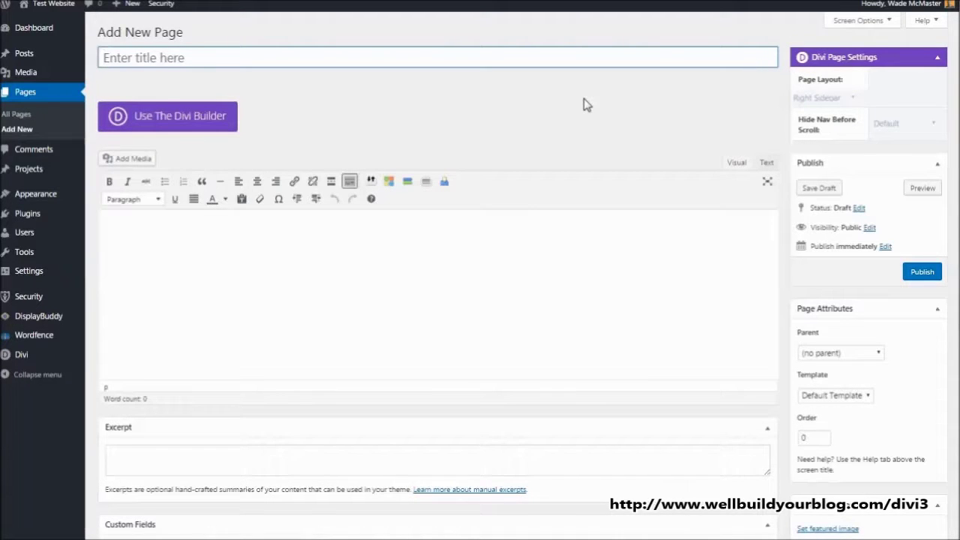
- Switch the new untitled page to the Divi Builder
left_click(192, 119)
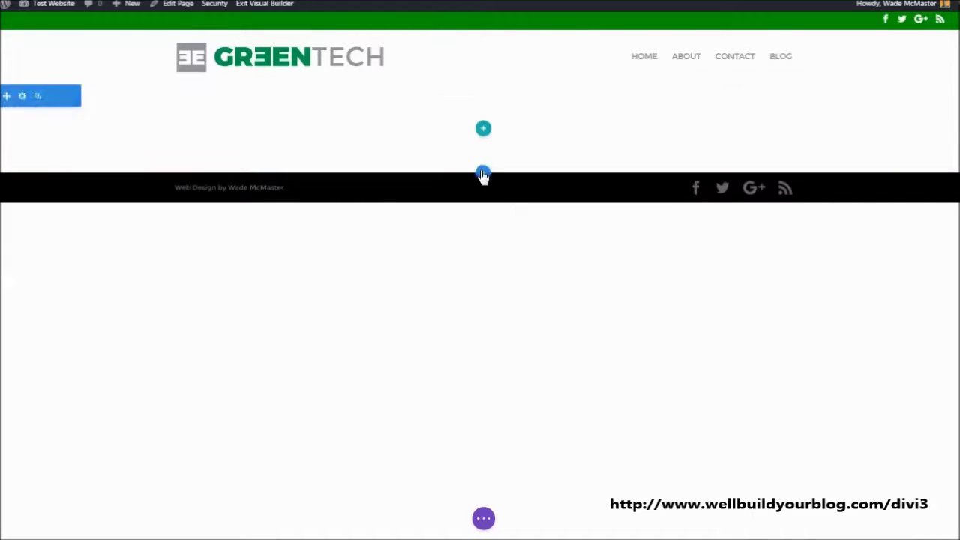
- Set the section's background colour to dark grey #2d2d2d
left_click(23, 98)
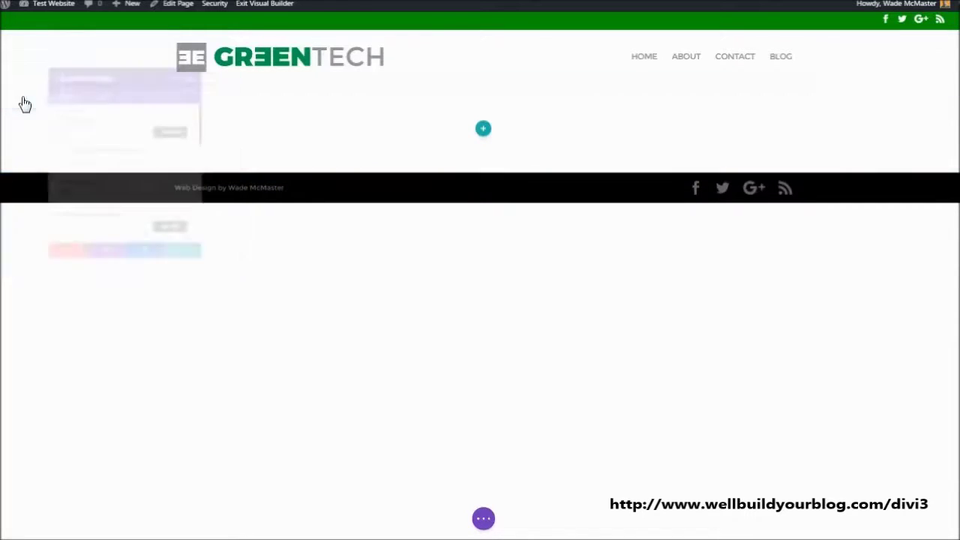
left_click_drag(62, 45, 58, 64)
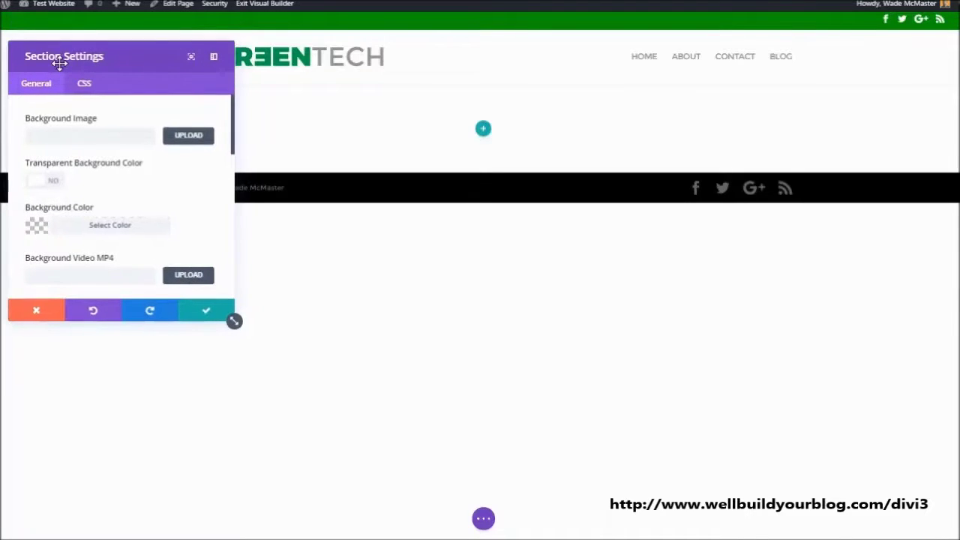
left_click(81, 225)
scroll(126, 244, "down", 1)
scroll(126, 244, "down", 1)
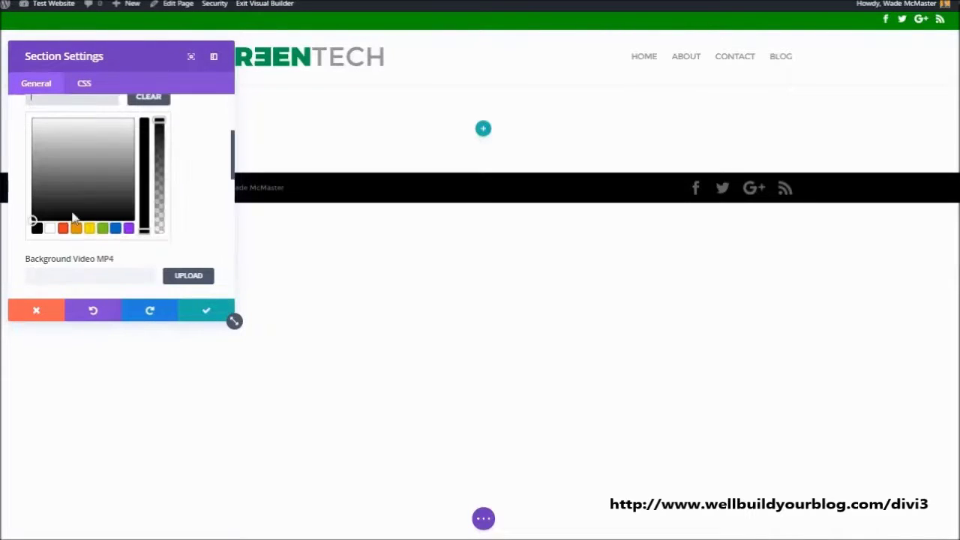
left_click_drag(234, 321, 232, 525)
left_click(49, 207)
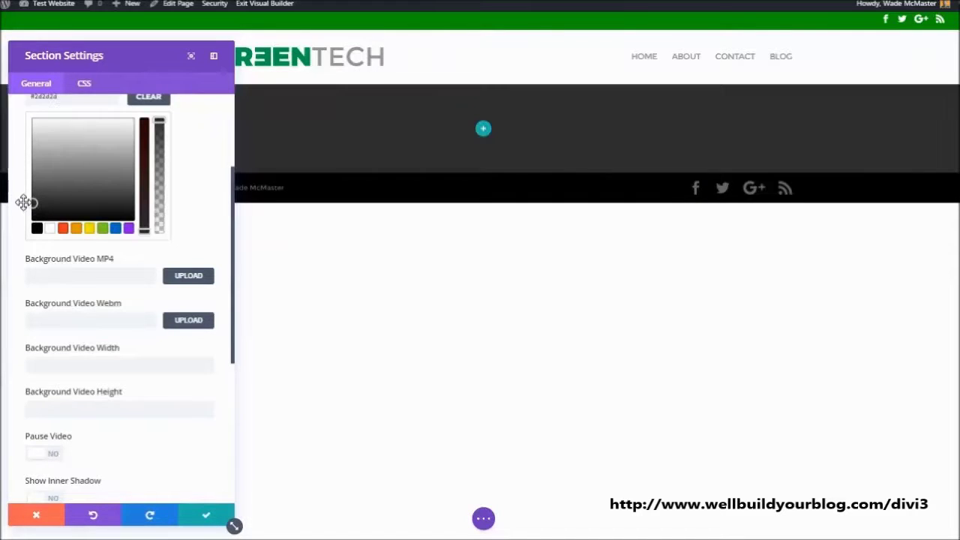
scroll(26, 209, "down", 2)
scroll(146, 197, "up", 2)
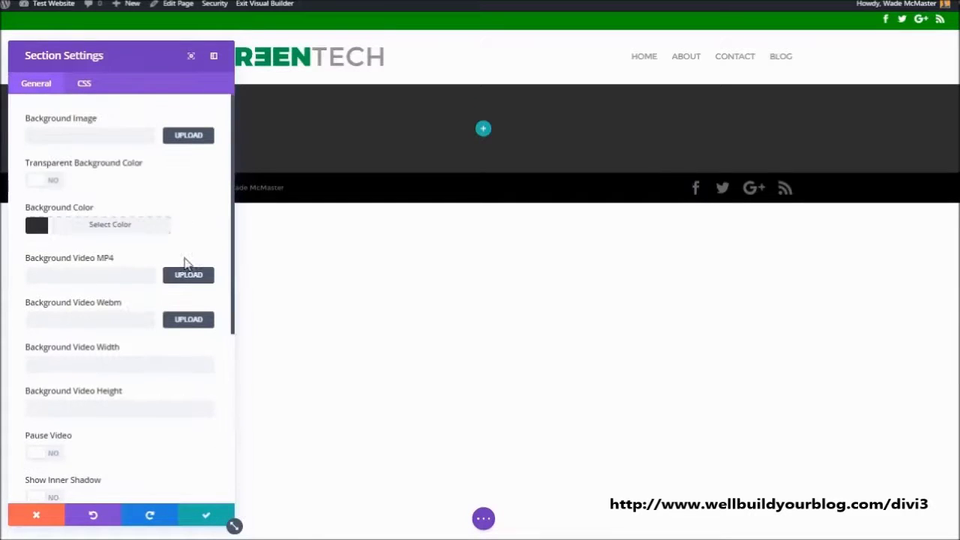
- Use the touchofbutton.jpg photo as the section background image and save the settings
left_click(189, 137)
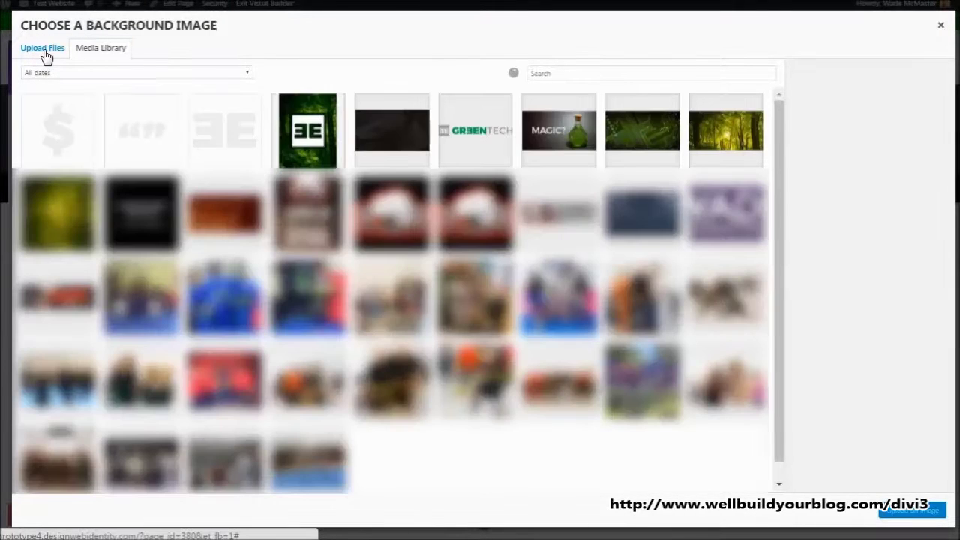
left_click(382, 148)
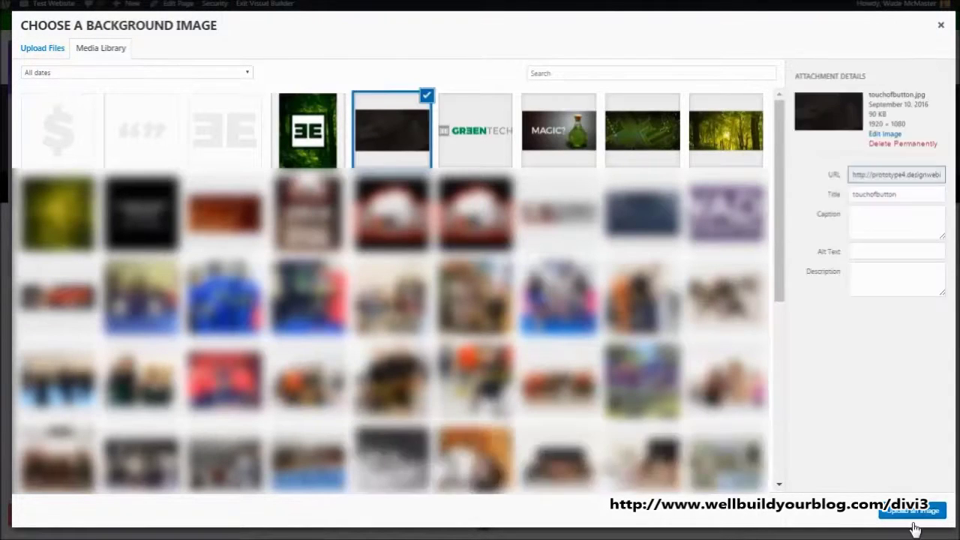
left_click(921, 512)
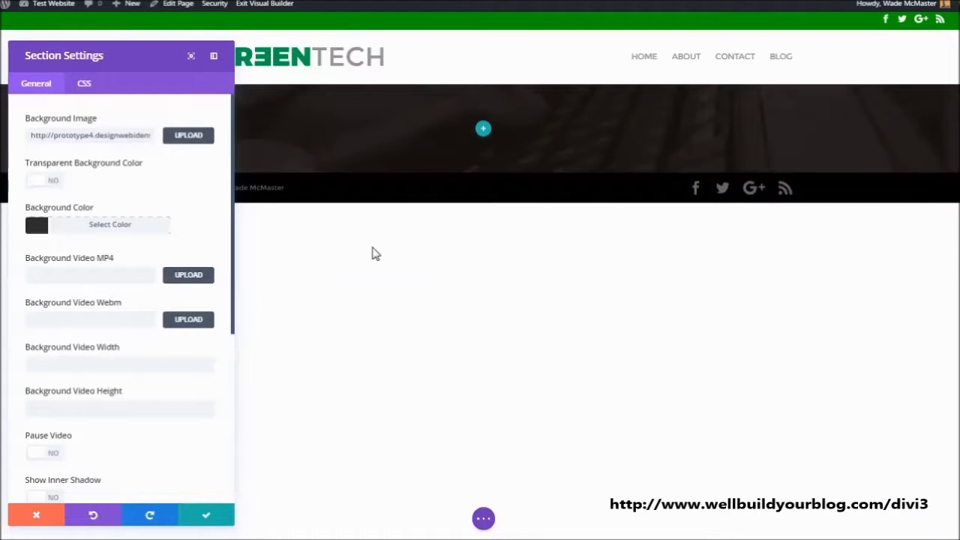
left_click(209, 516)
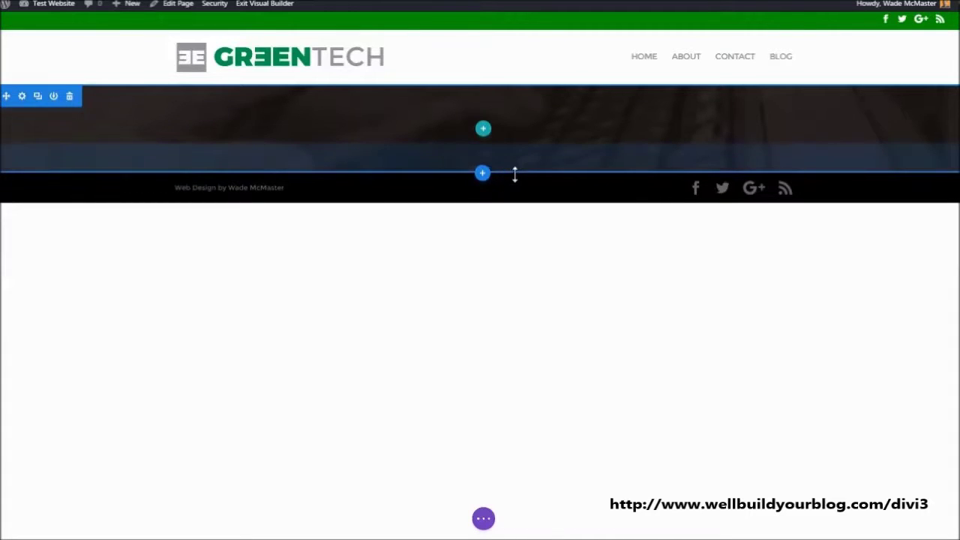
mouse_move(514, 174)
left_mouse_down()
mouse_move(514, 265)
mouse_move(518, 174)
left_mouse_up()
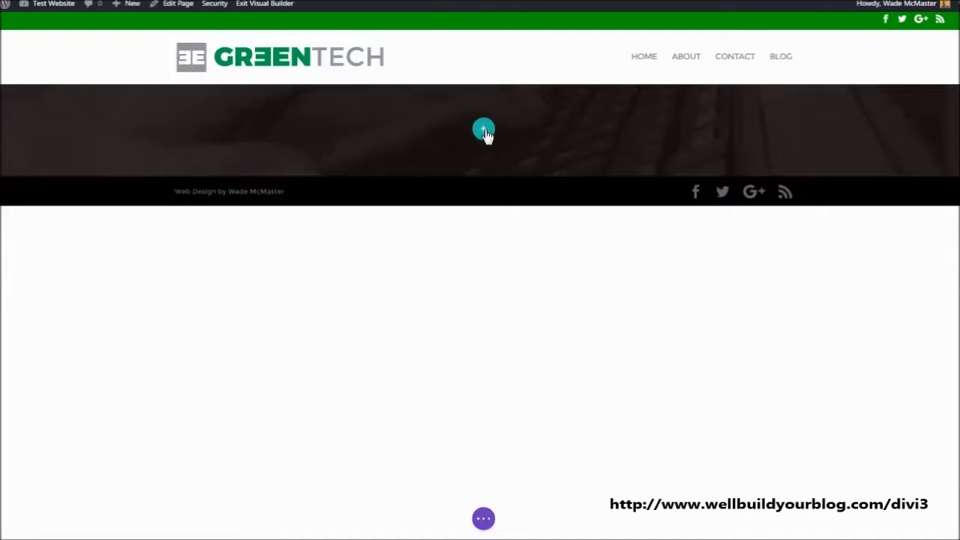
- Insert an empty single-column row into the dark section
left_click(484, 130)
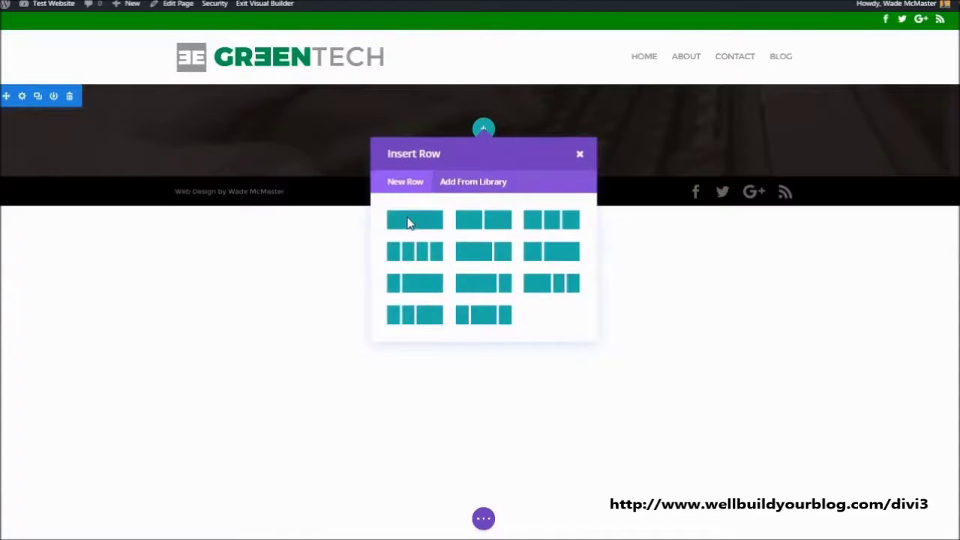
left_click(409, 223)
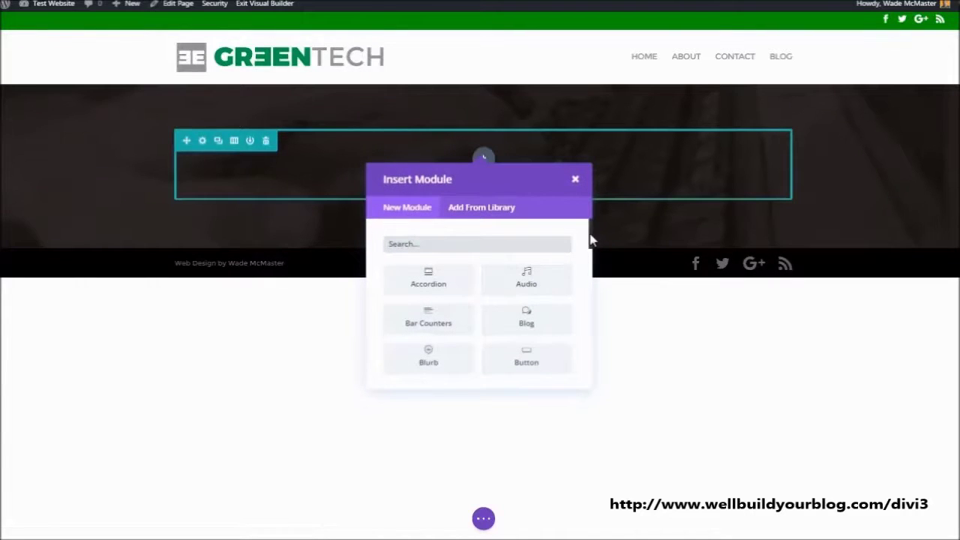
left_click_drag(589, 238, 588, 266)
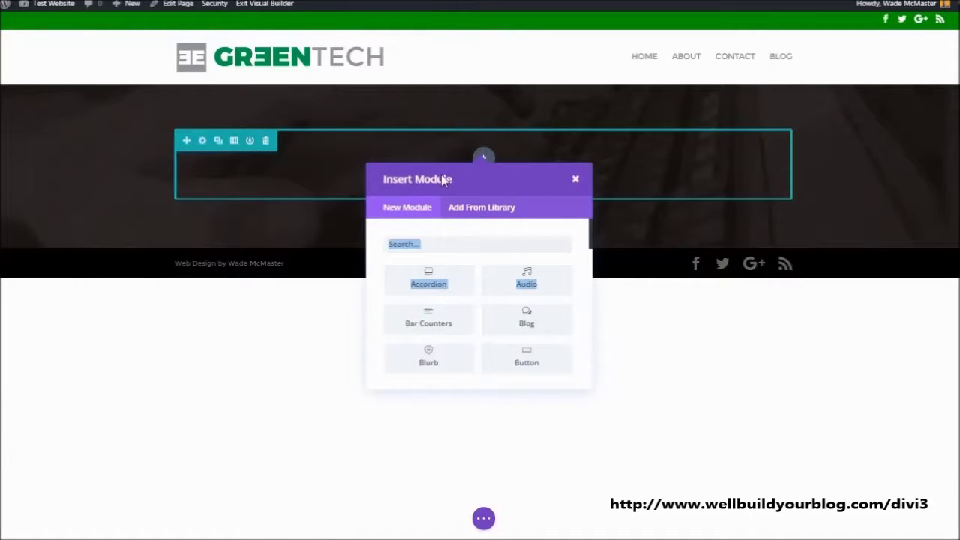
left_click(575, 179)
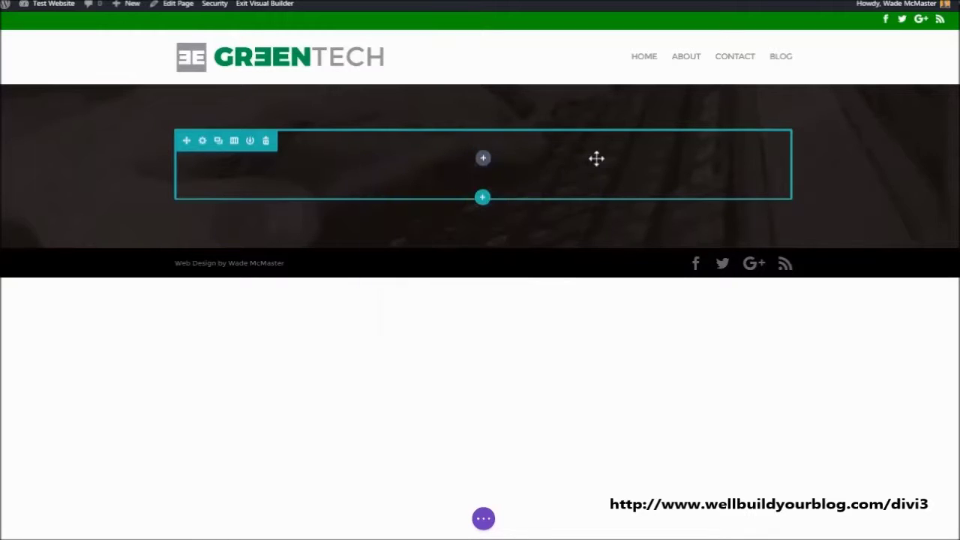
- Try a narrow-and-wide column layout, then reset the row to one full-width column
left_click(234, 141)
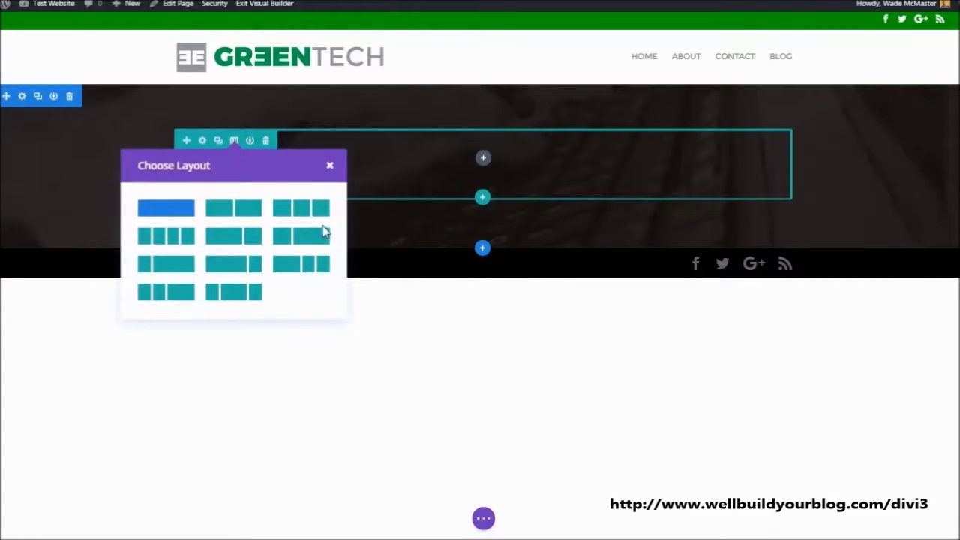
left_click(283, 238)
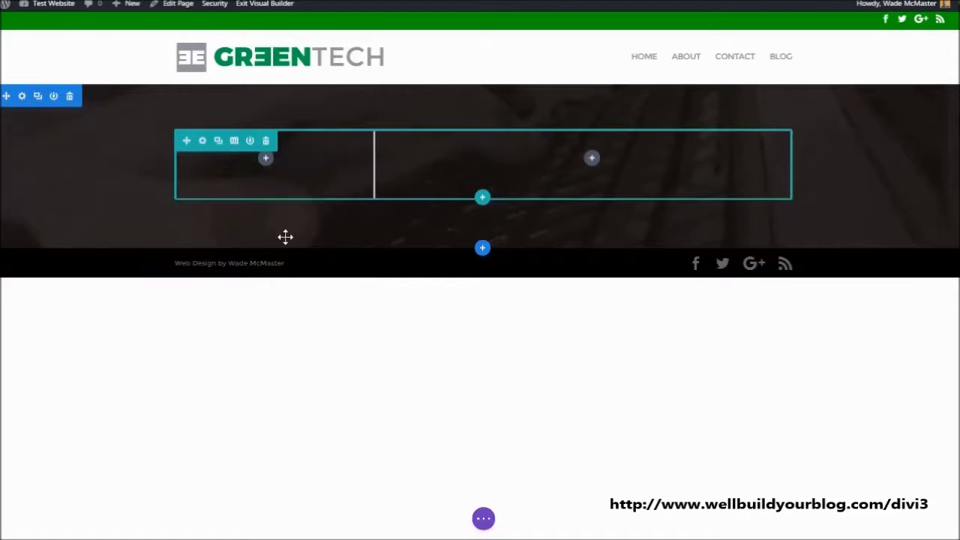
left_click(267, 160)
scroll(235, 308, "down", 5)
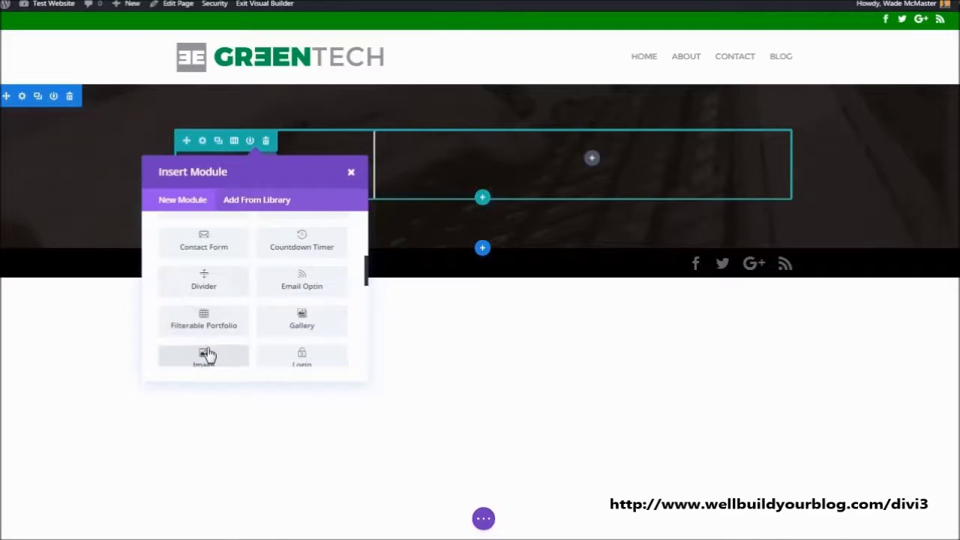
scroll(207, 349, "up", 5)
left_click(351, 172)
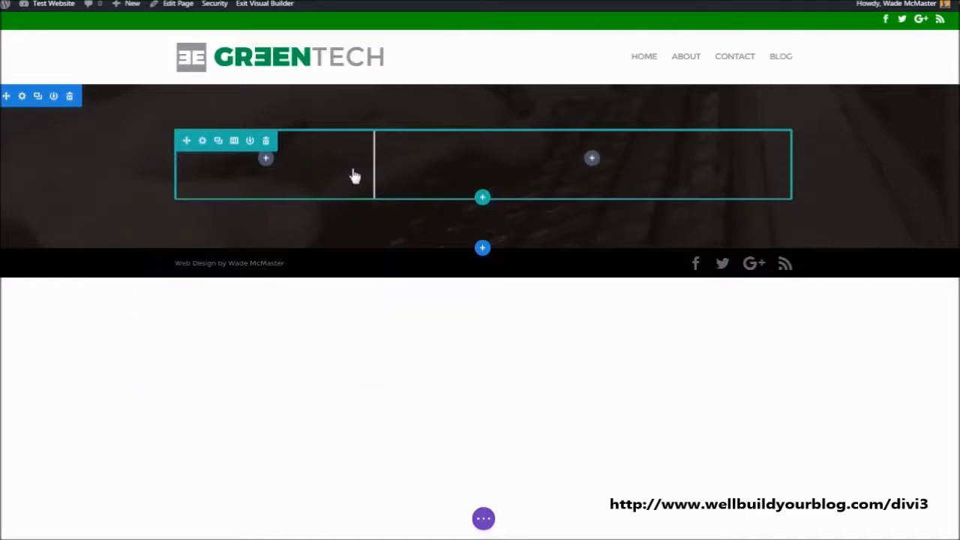
left_click(234, 141)
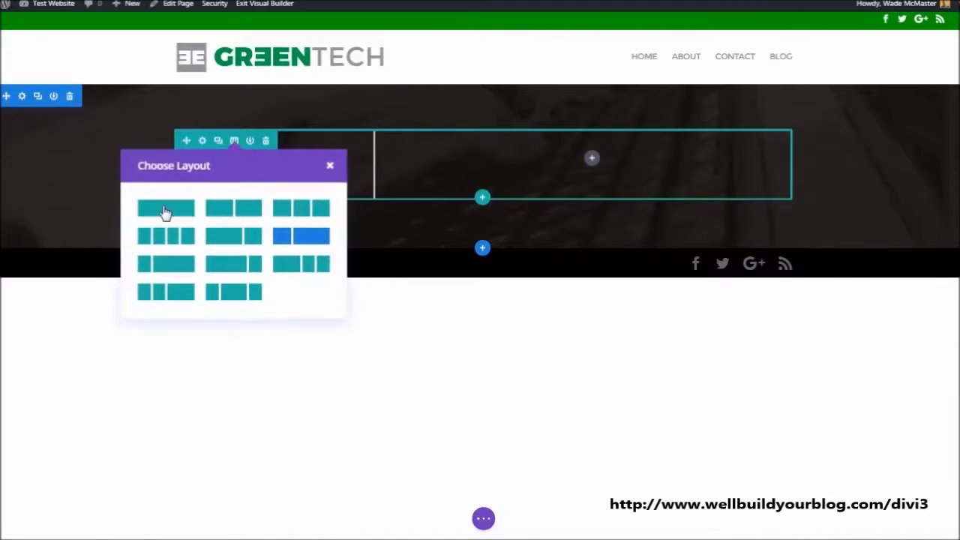
left_click(165, 215)
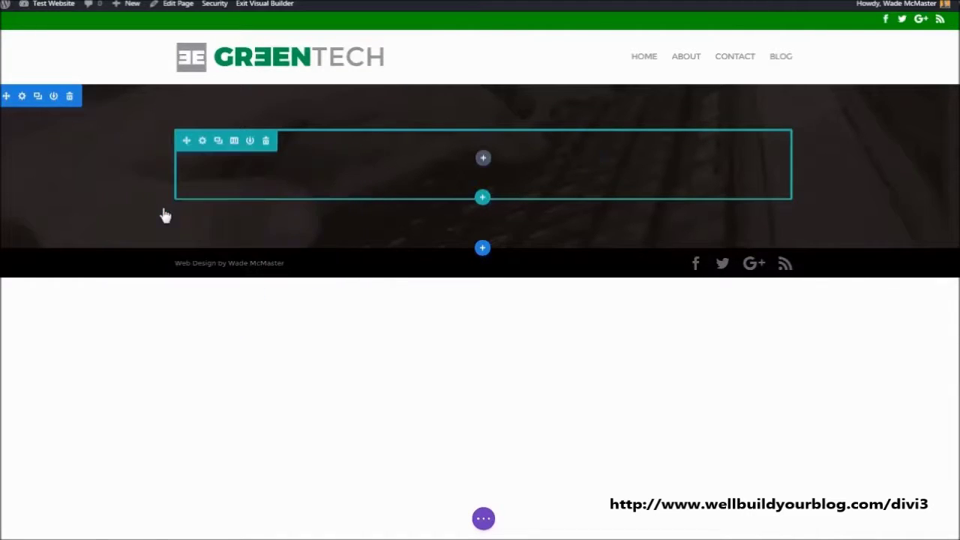
- Add a Call To Action module to the hero row and turn off its blue background
left_click(484, 159)
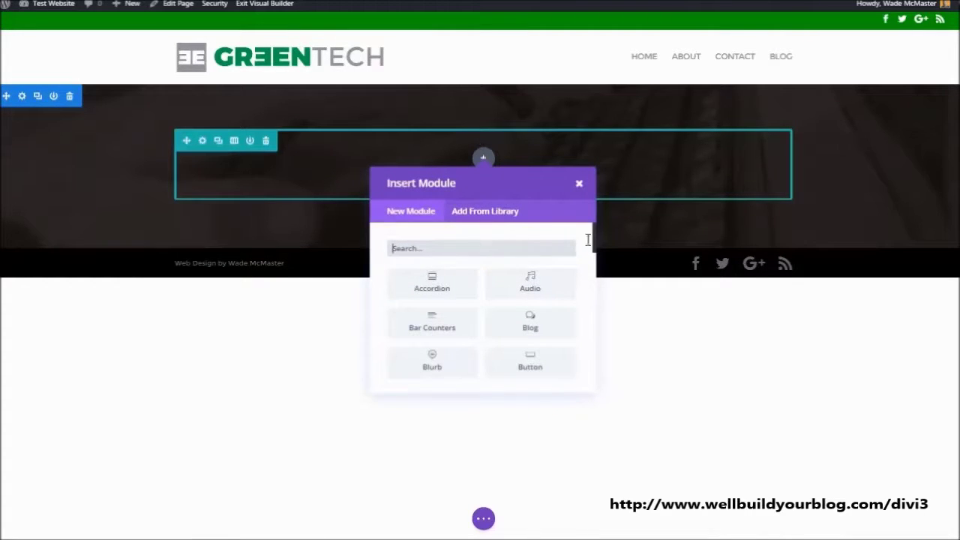
mouse_move(594, 250)
left_mouse_down()
mouse_move(589, 384)
mouse_move(593, 256)
mouse_move(591, 266)
left_mouse_up()
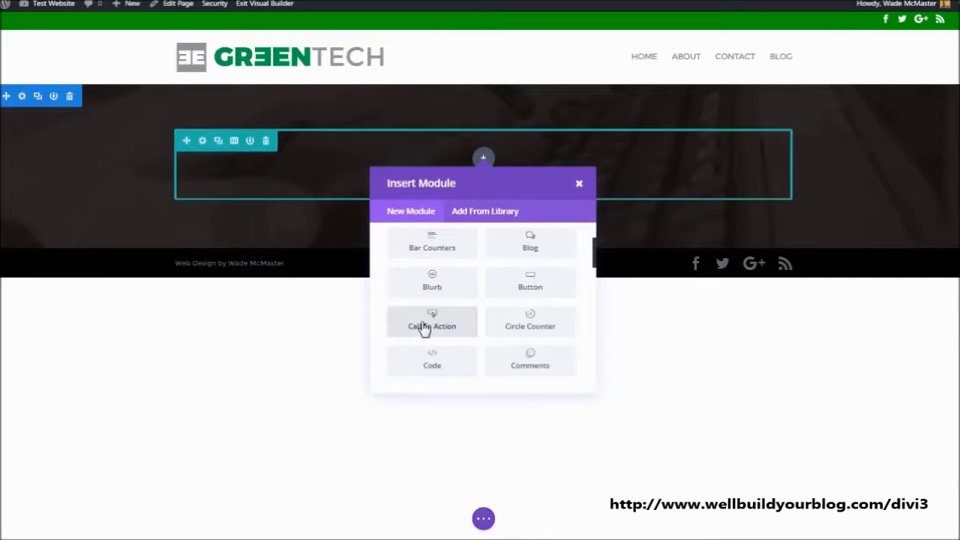
left_click(439, 331)
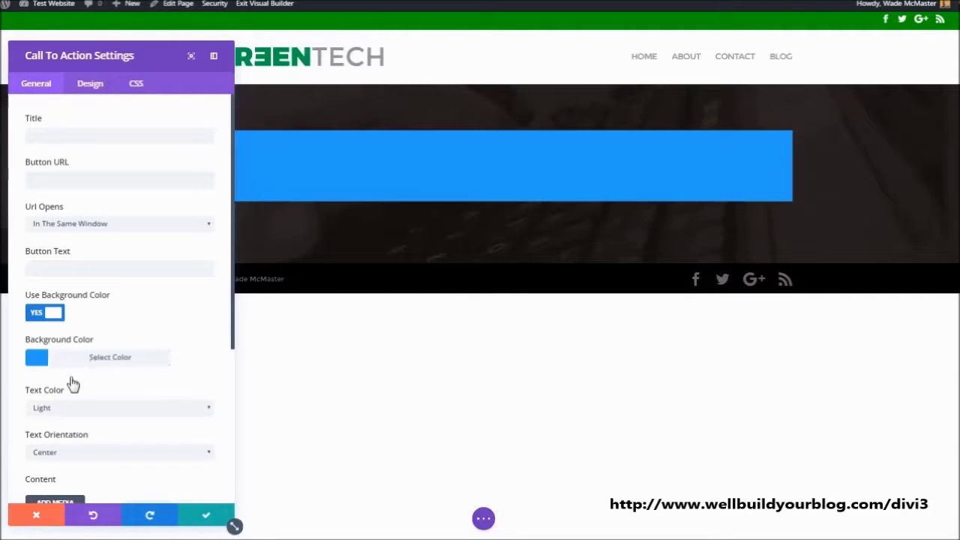
left_click(39, 316)
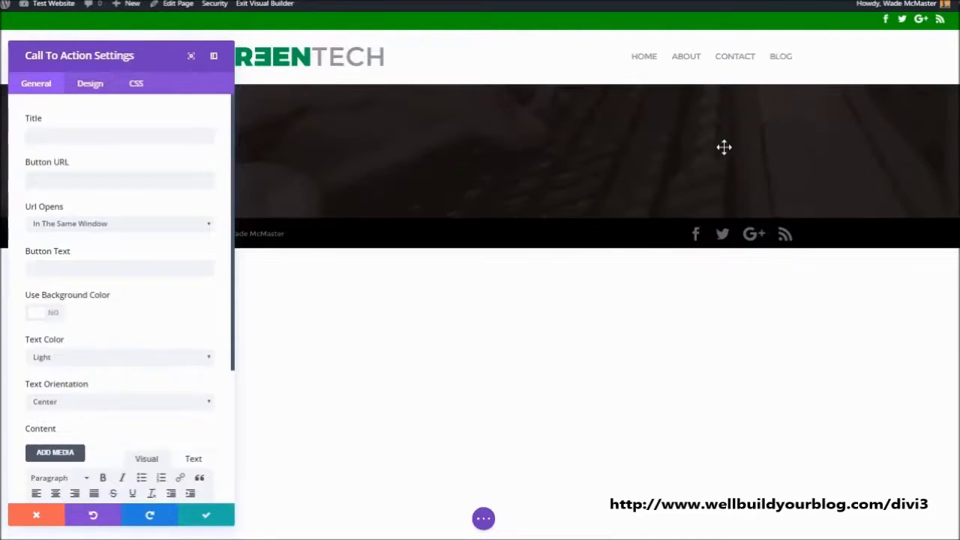
- Give the call-to-action the title WORK SMARTER, button URL # and button text LEARN MORE
left_click(89, 129)
type("WORK ")
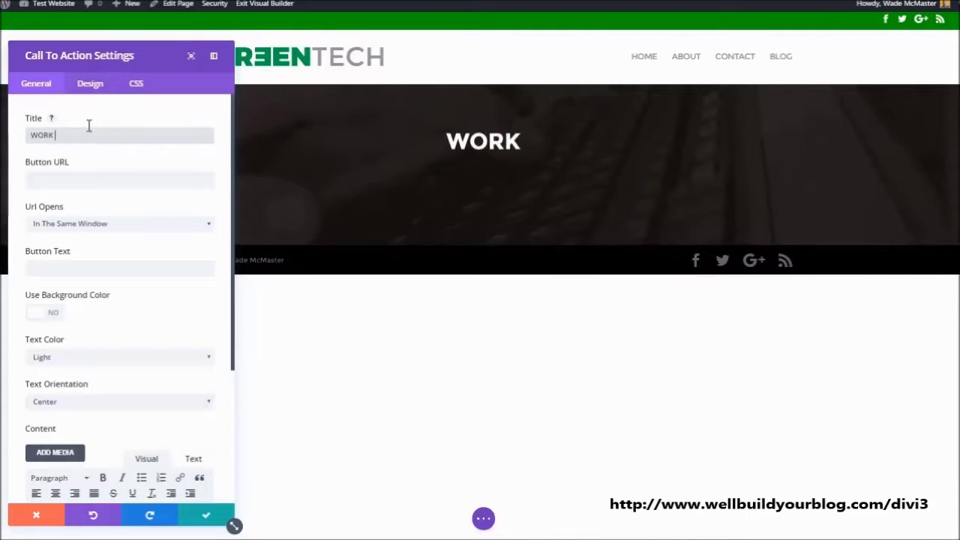
type("SMARTER")
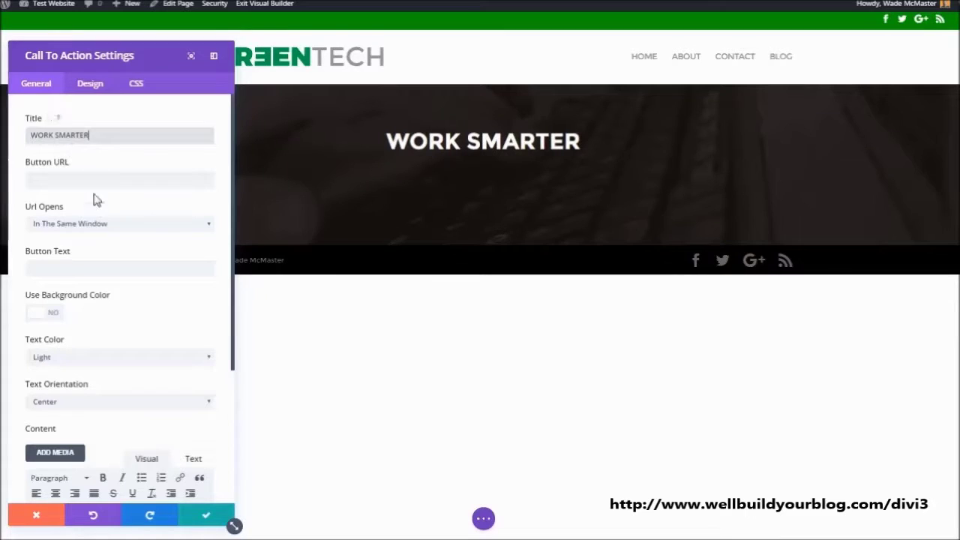
left_click(97, 179)
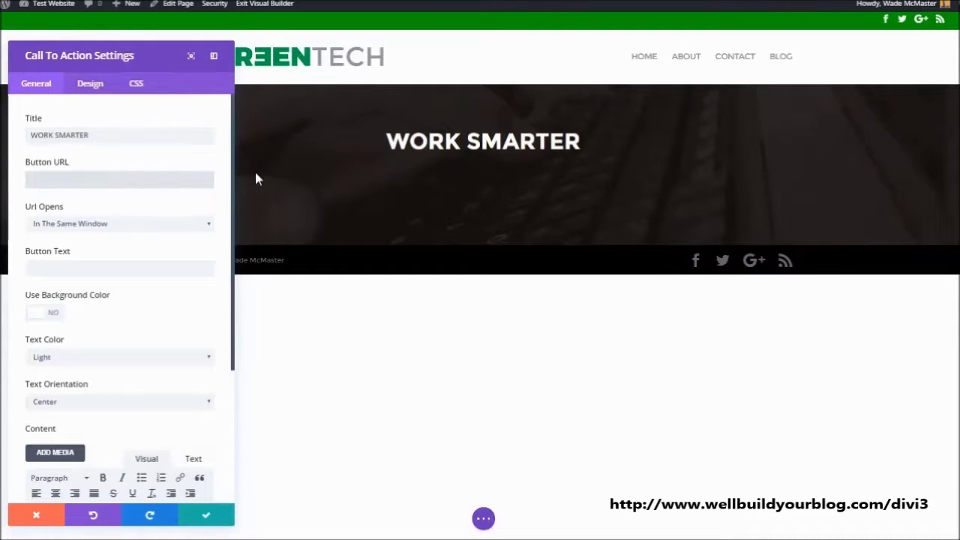
type("#")
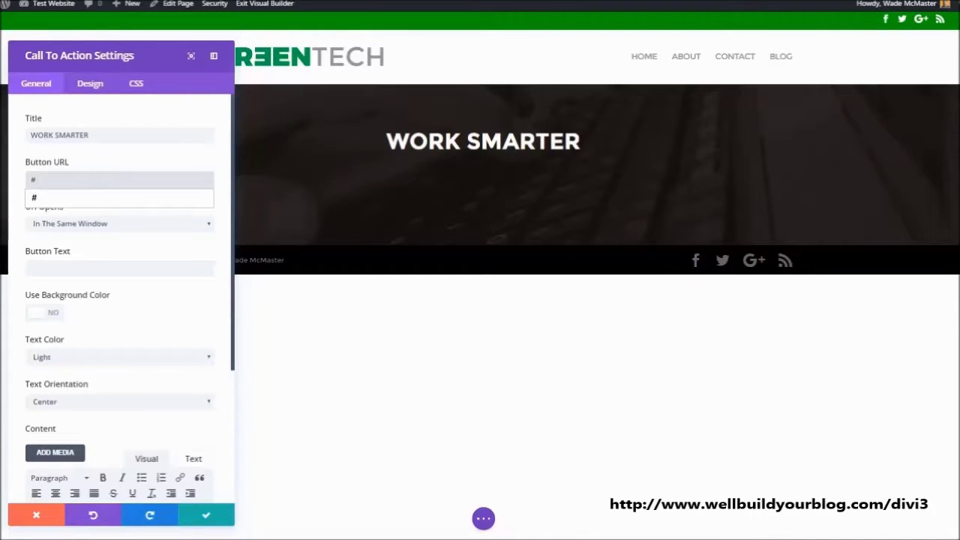
left_click(97, 243)
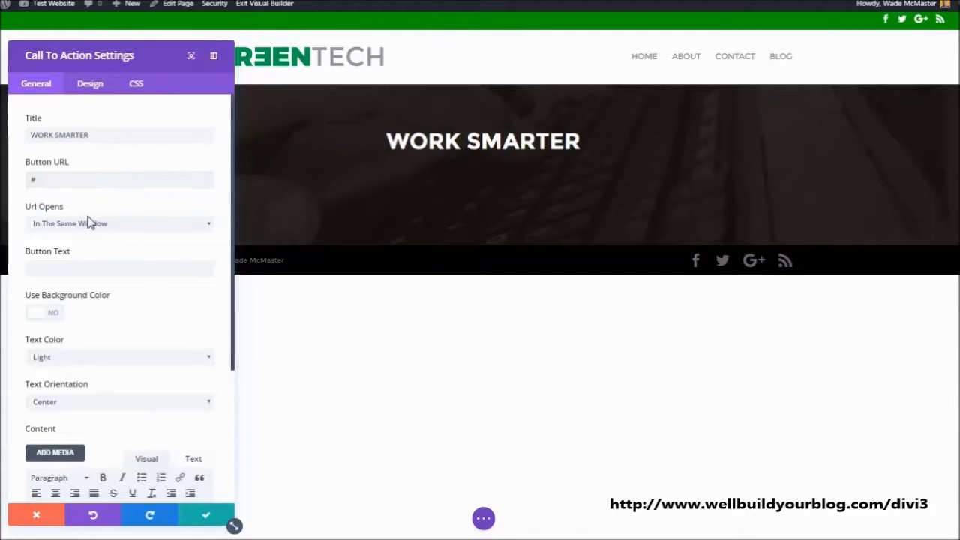
left_click(78, 264)
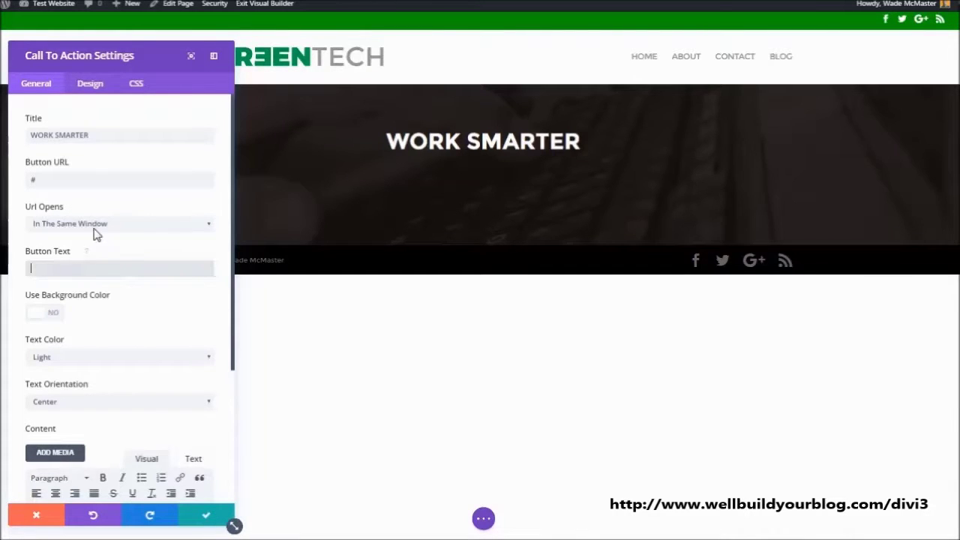
type("LEARN MORE")
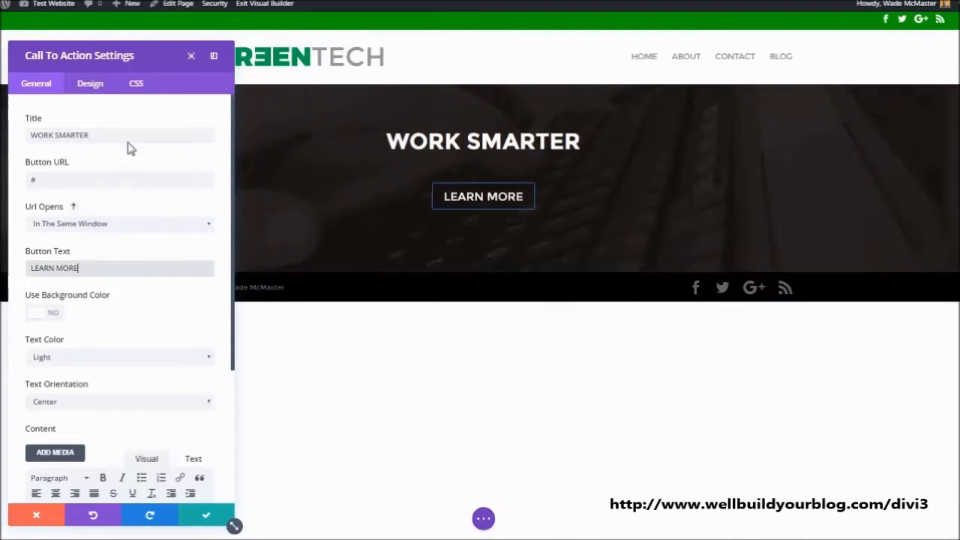
- Enter the tagline "Speed up productivity with our technology tools." as the content
left_click_drag(232, 357, 122, 422)
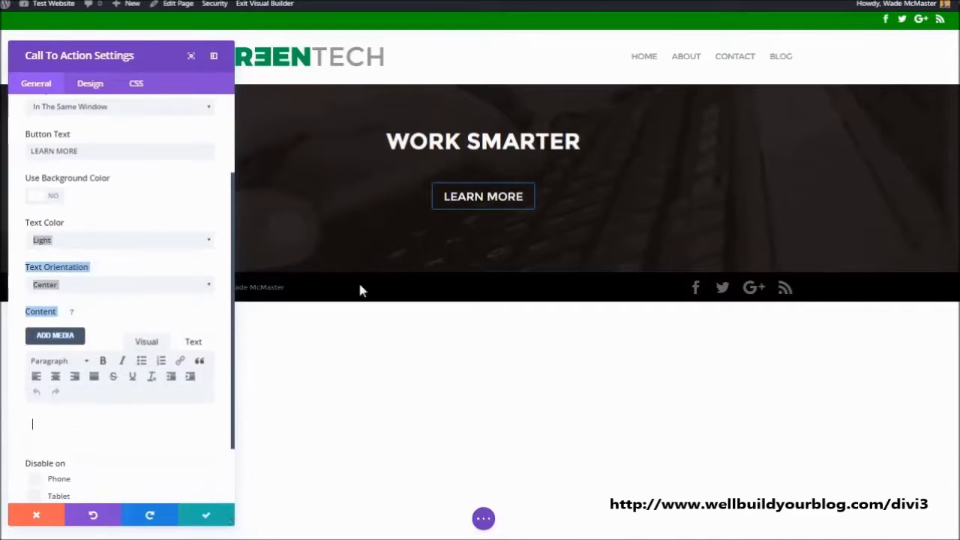
type("s")
key("BackSpace")
key("BackSpace")
key("BackSpace")
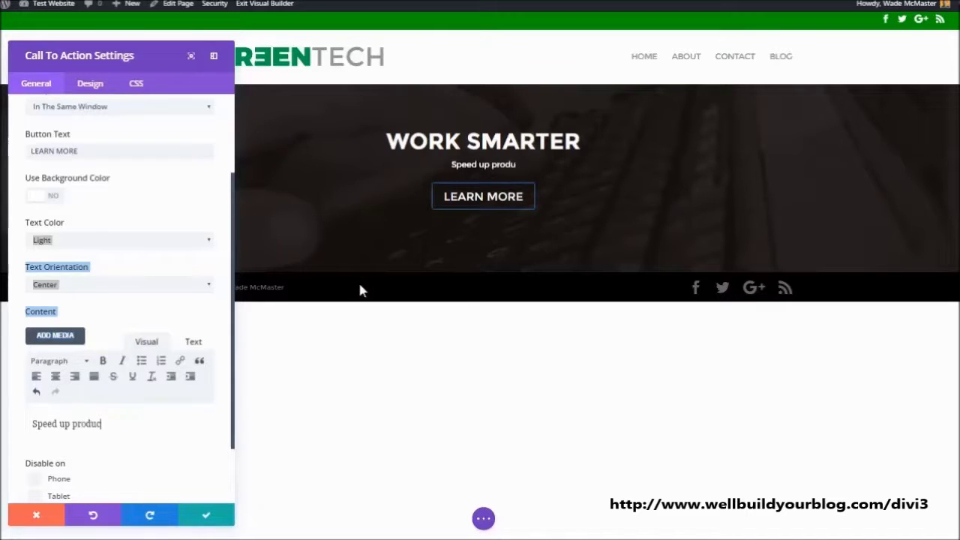
type("tivity with our ")
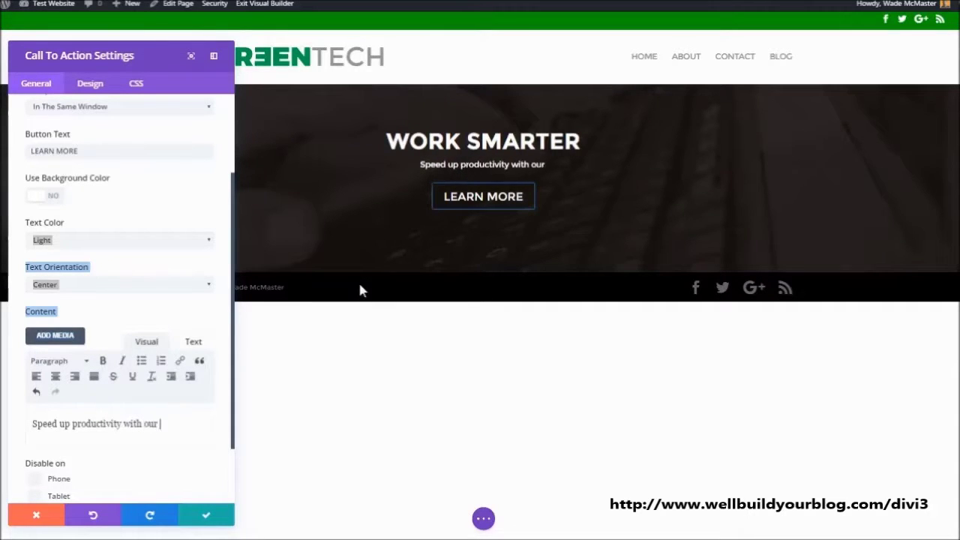
type("technolgoy")
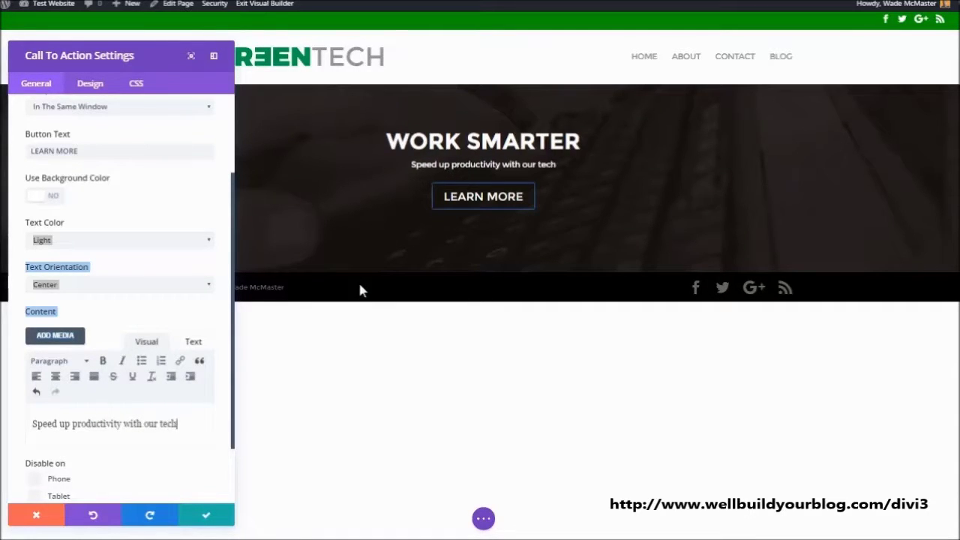
key("BackSpace")
key("BackSpace")
key("BackSpace")
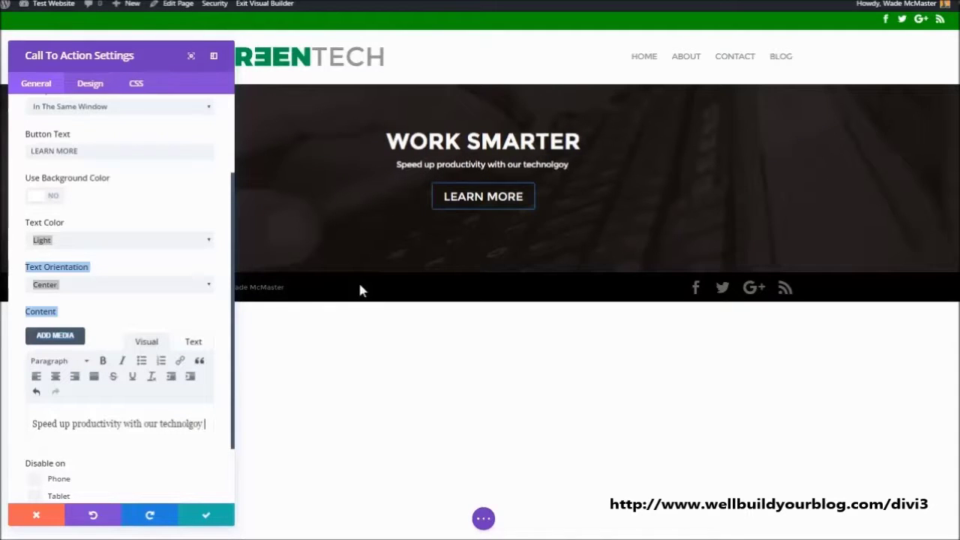
type("ogy tools.")
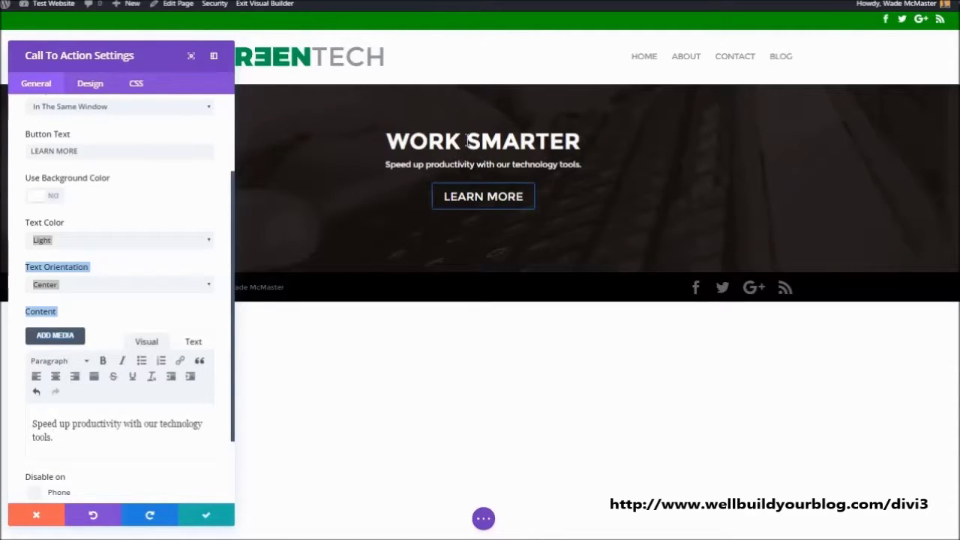
- Append '!' to WORK SMARTER, bold "Speed up productivity" and underline "technology" inline
left_click(580, 141)
type("!")
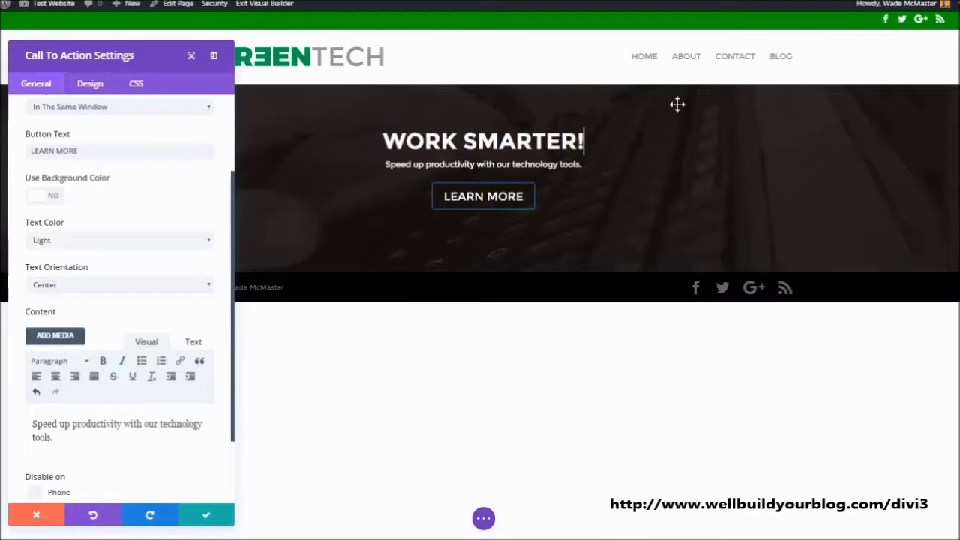
left_click(541, 163)
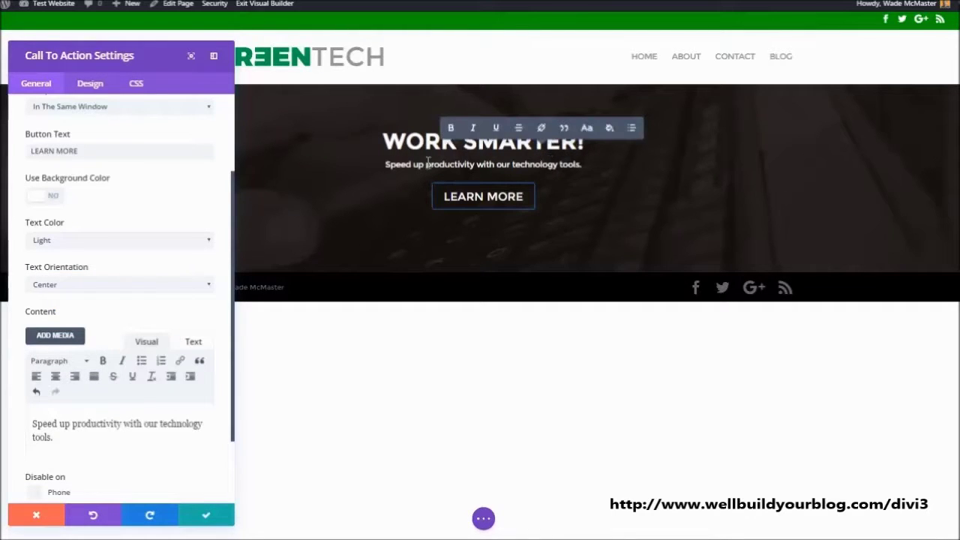
left_click_drag(385, 163, 474, 164)
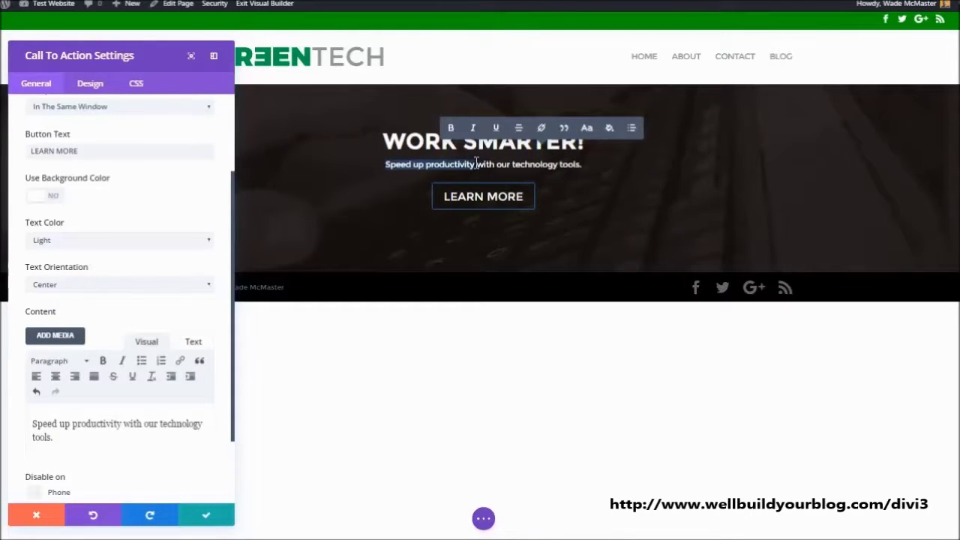
left_click(383, 128)
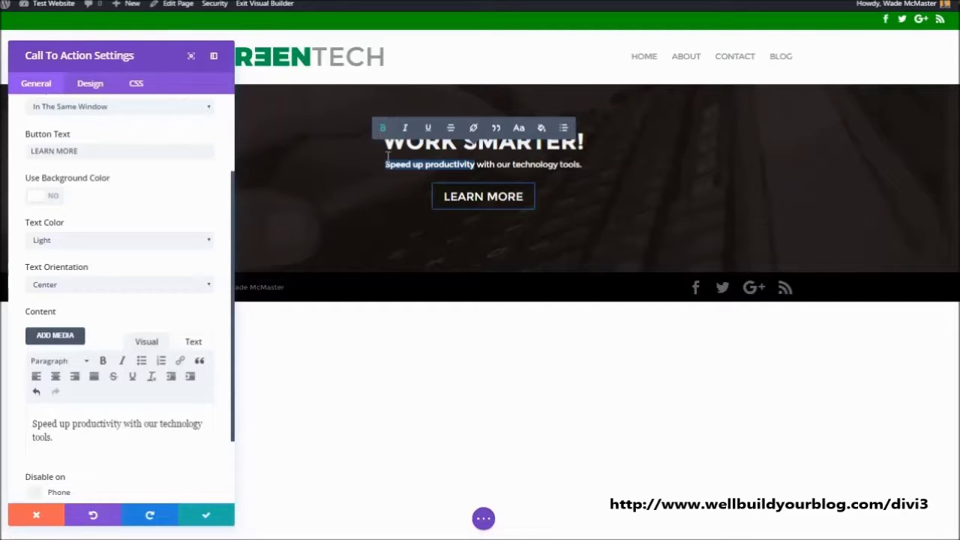
left_click_drag(513, 164, 558, 164)
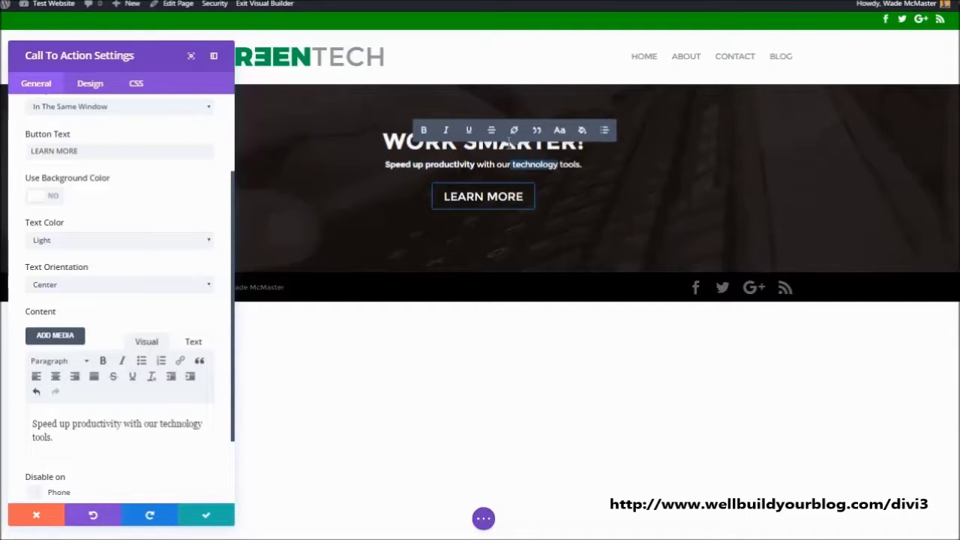
left_click(510, 132)
left_click(563, 165)
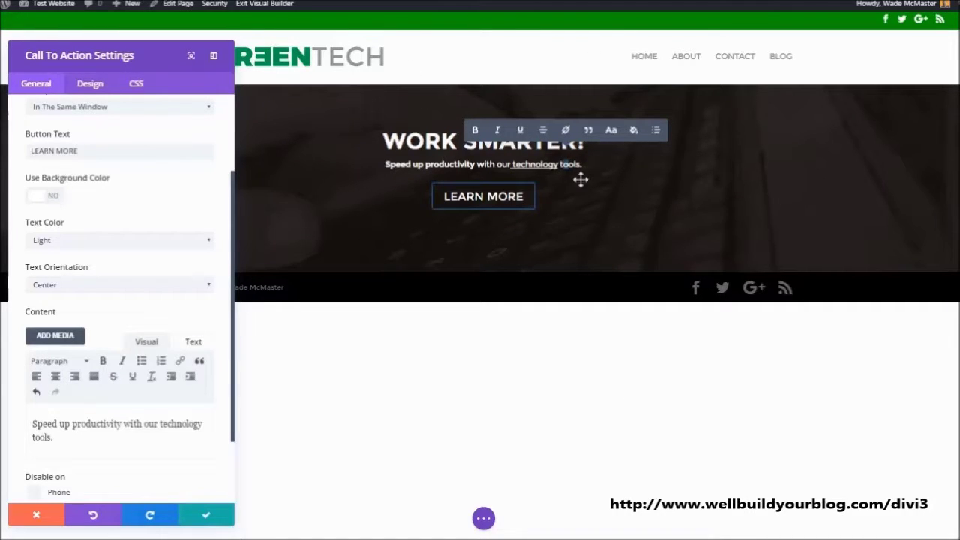
left_click(89, 83)
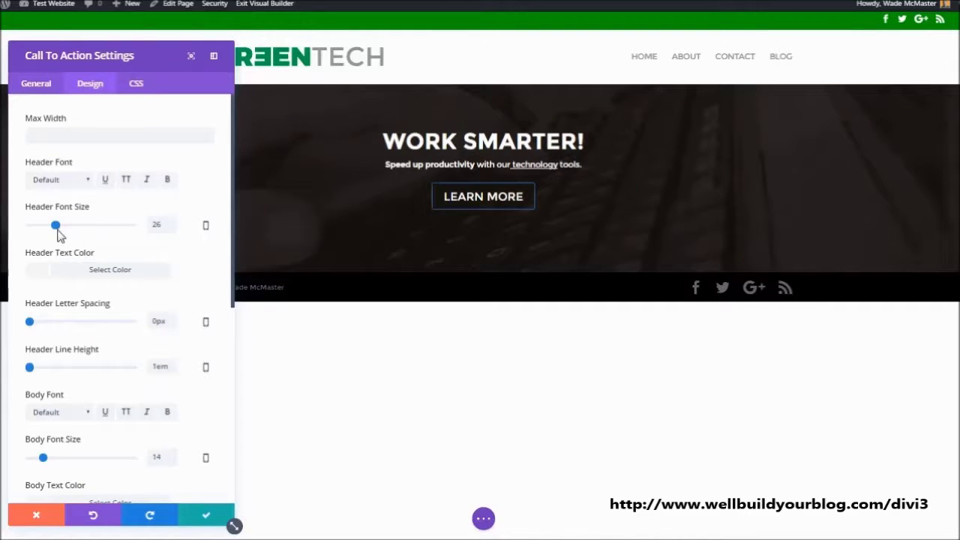
- Set the heading font size to 79px, delete its exclamation mark, and make the tagline 21px
left_click_drag(55, 225, 111, 226)
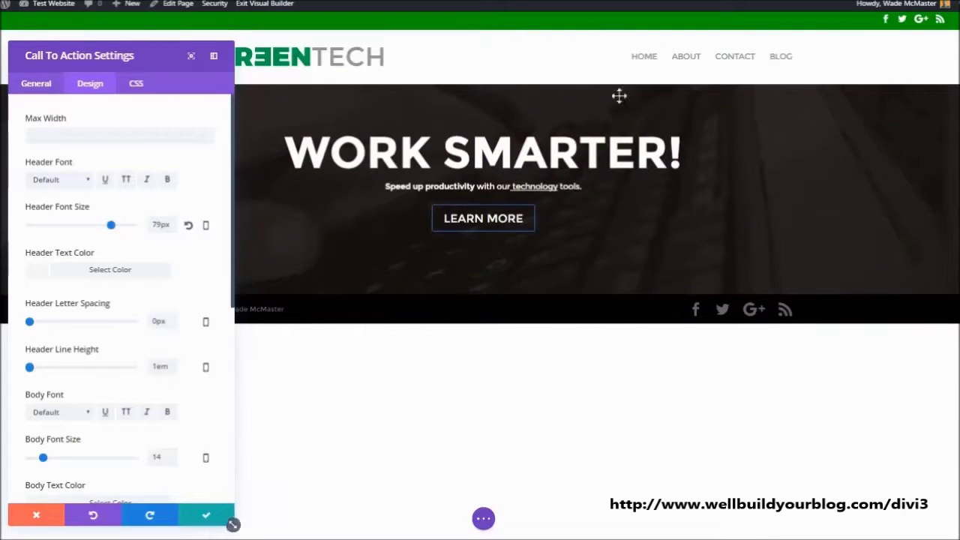
left_click(679, 150)
key("BackSpace")
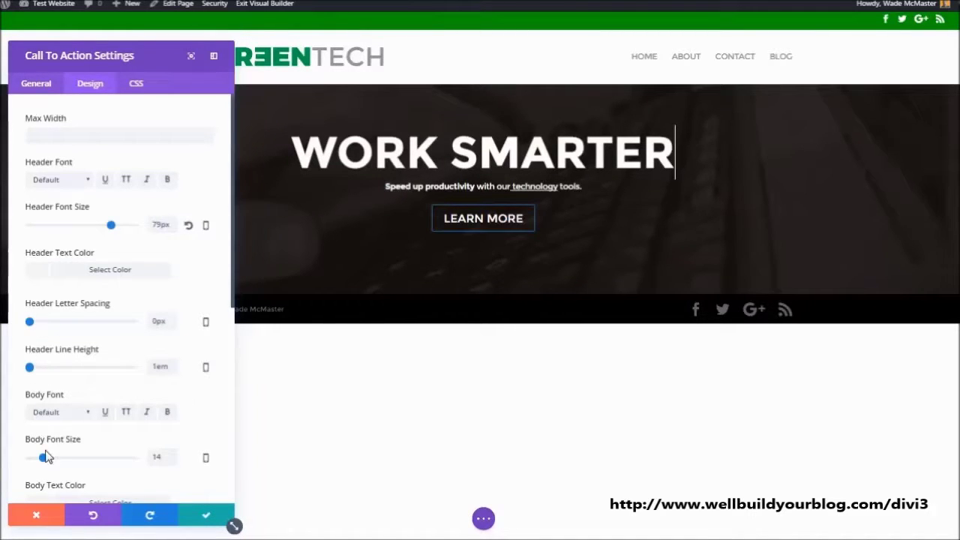
scroll(38, 378, "down", 1)
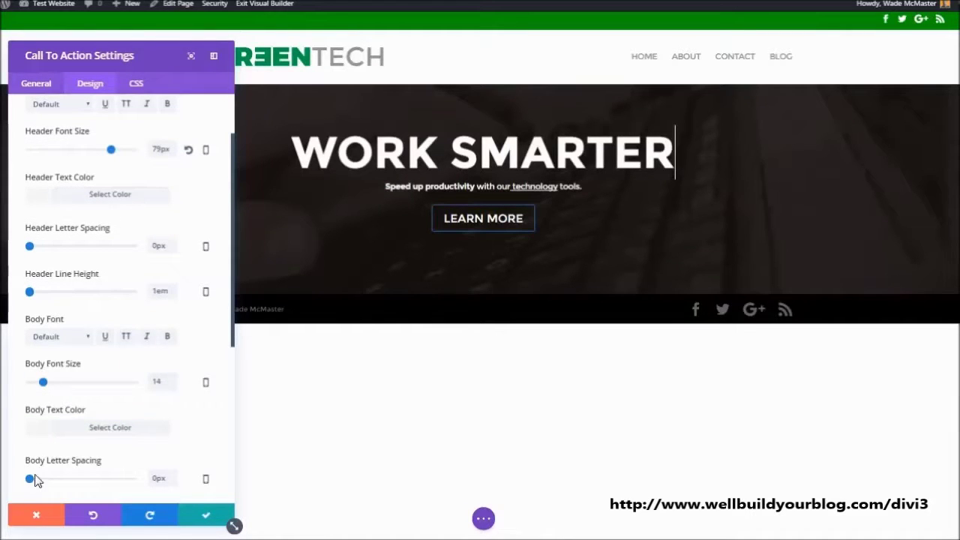
scroll(47, 377, "down", 1)
left_click_drag(43, 306, 51, 307)
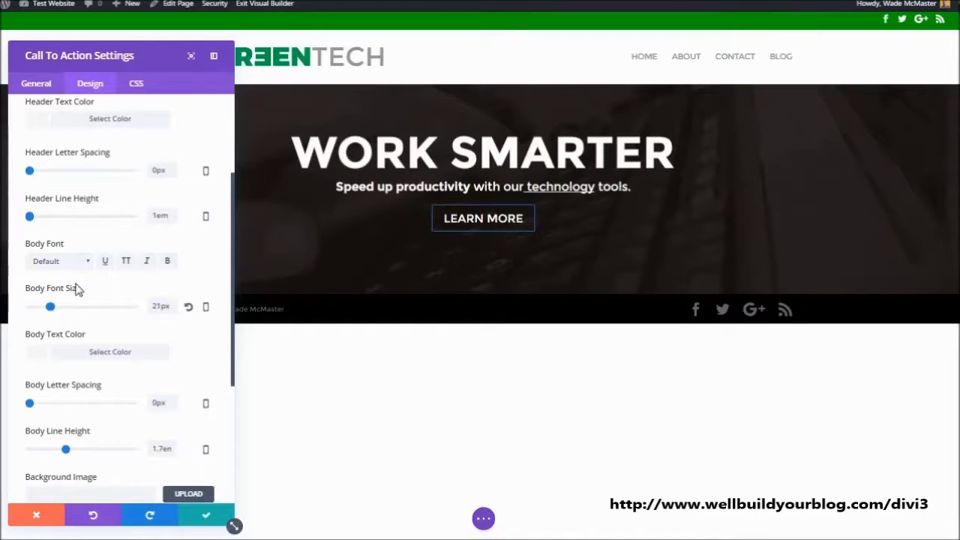
scroll(112, 276, "up", 2)
scroll(112, 280, "down", 2)
- Colour the call-to-action body text light grey #c4c4c4, keeping the Default body font
left_click(85, 264)
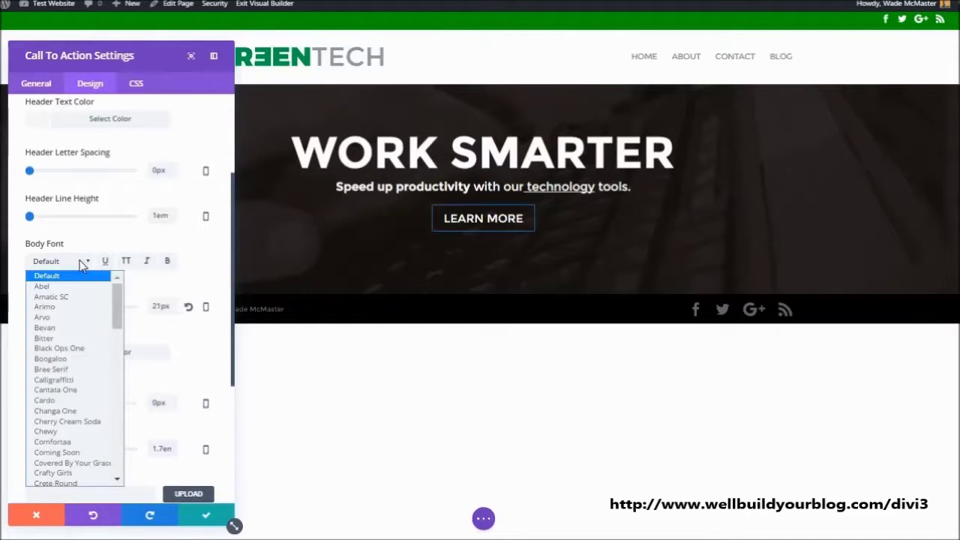
left_click(78, 261)
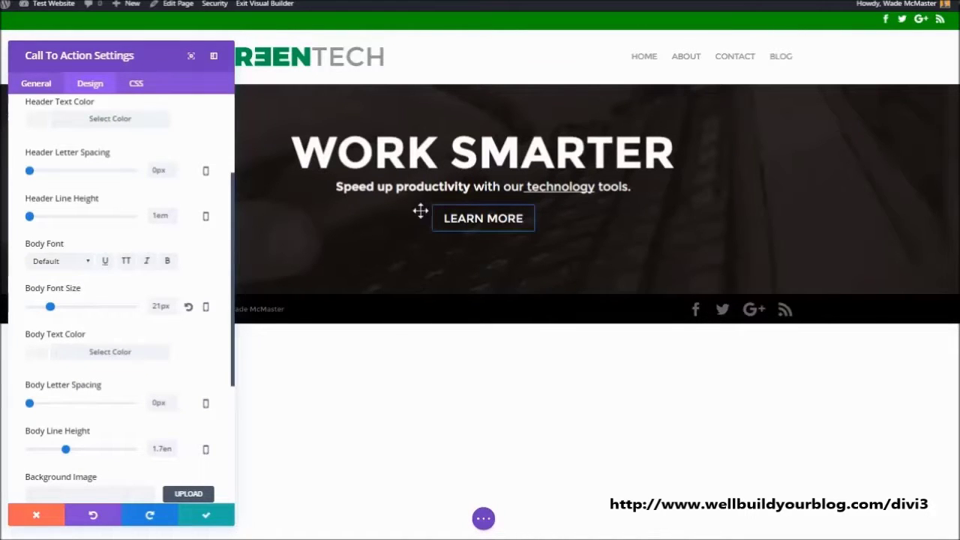
left_click(97, 354)
left_click(27, 414)
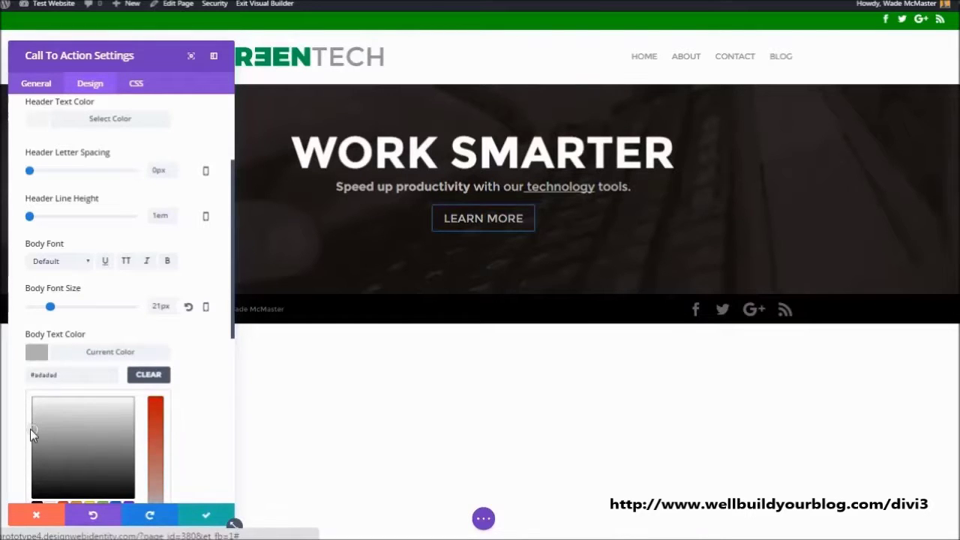
left_click(30, 419)
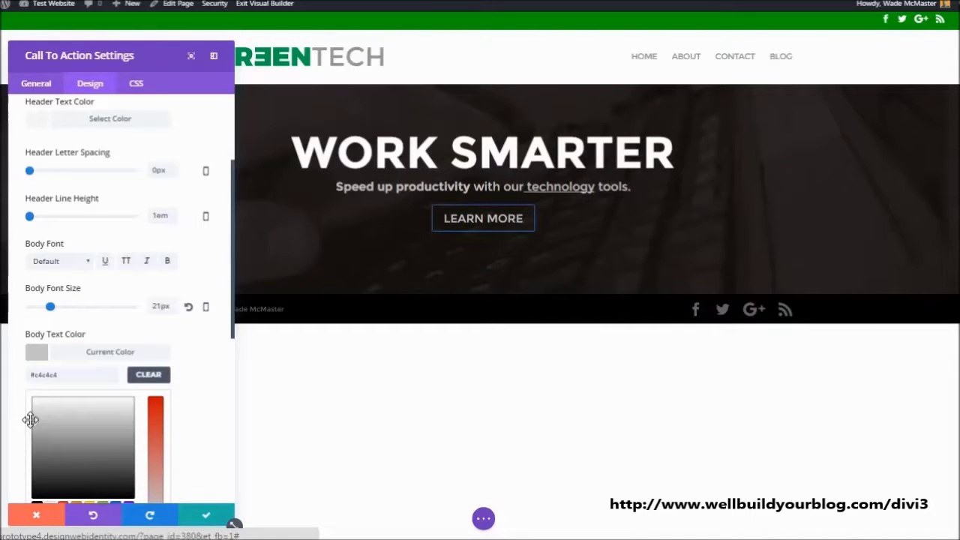
left_click(217, 351)
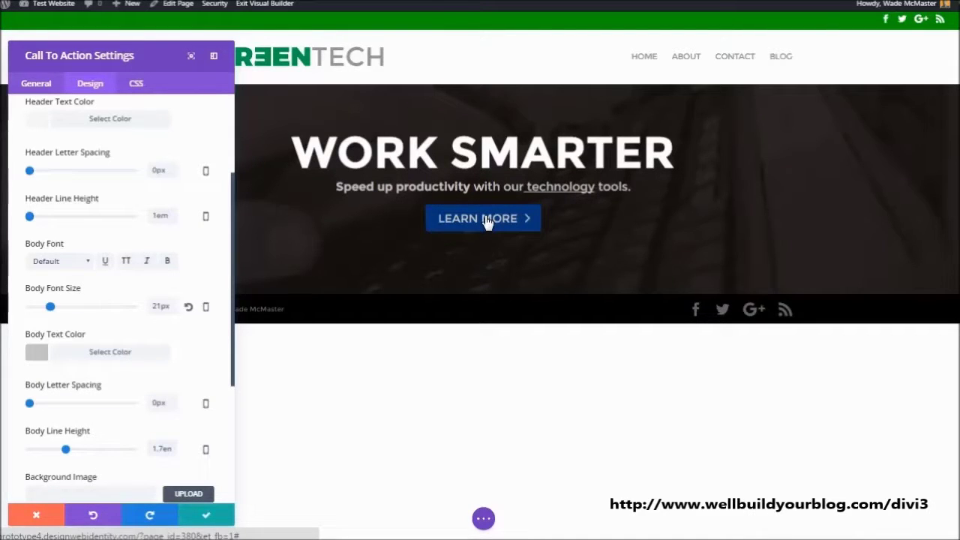
mouse_move(60, 6)
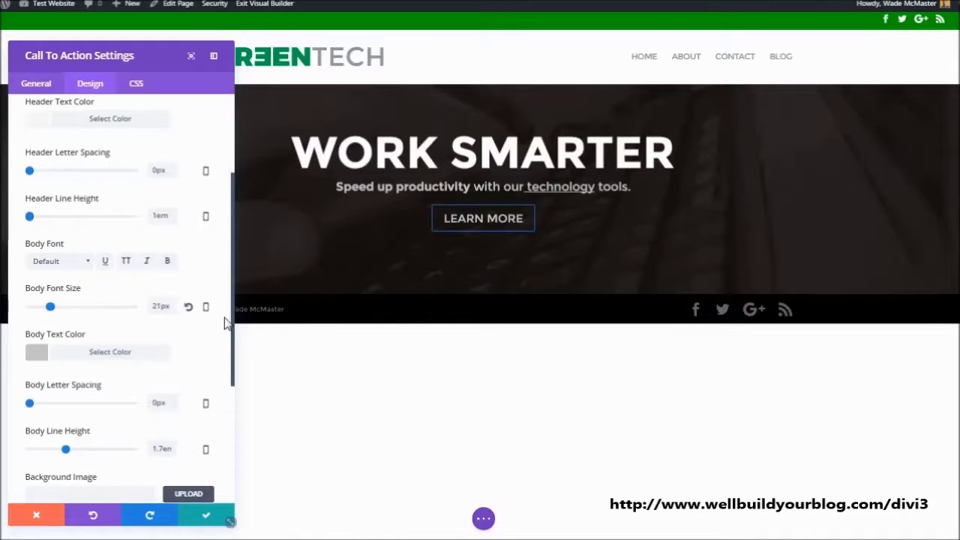
left_click_drag(232, 322, 227, 419)
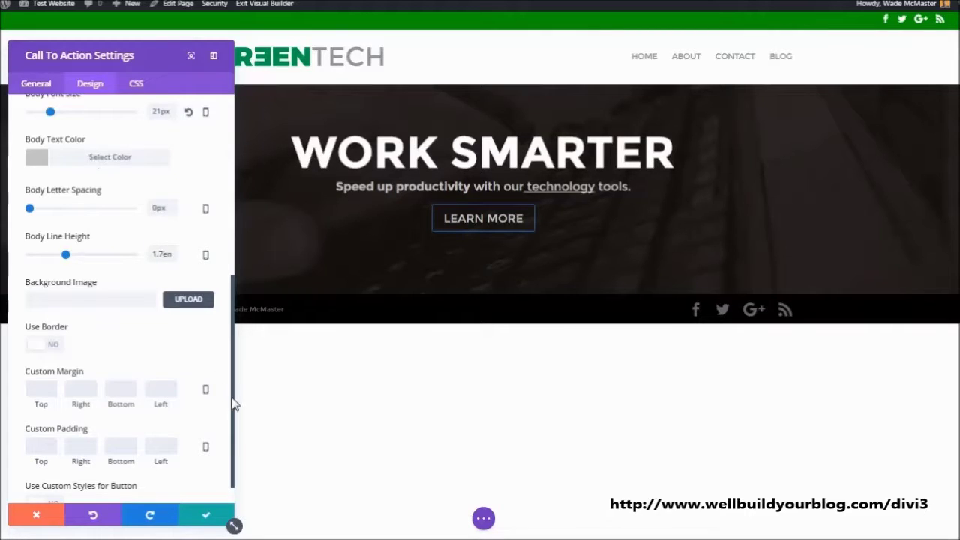
- Enable custom button styles with 28px text size, 1px border width and 1px border radius
left_click_drag(230, 393, 232, 443)
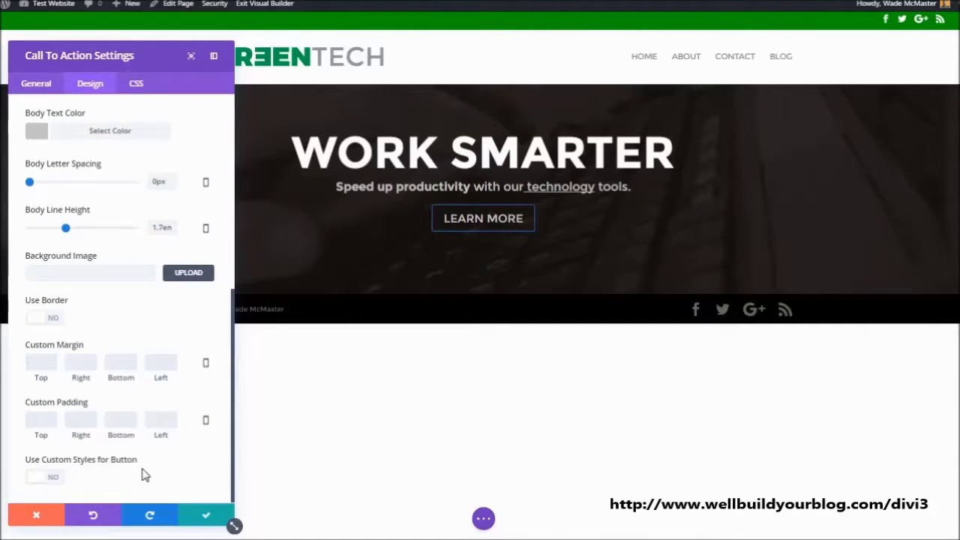
left_click(54, 480)
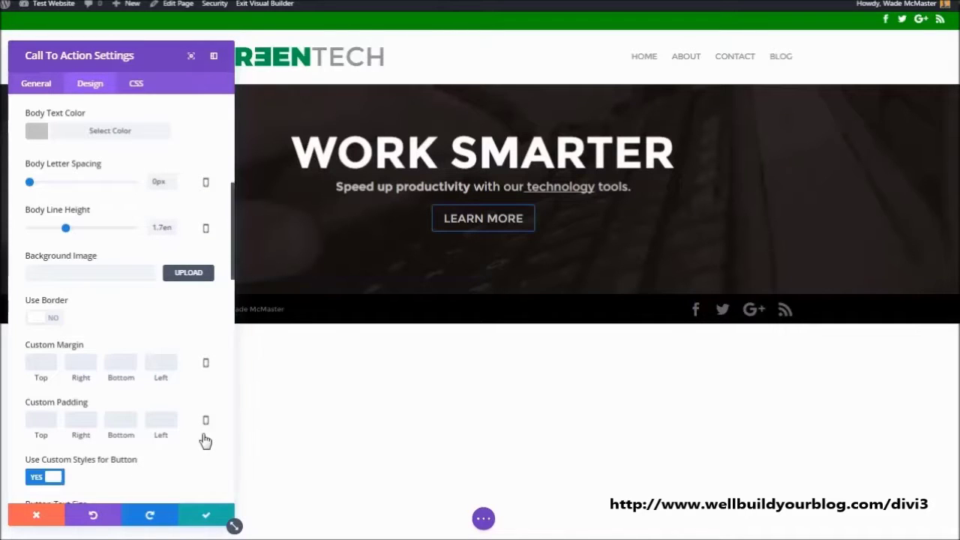
left_click_drag(230, 274, 237, 347)
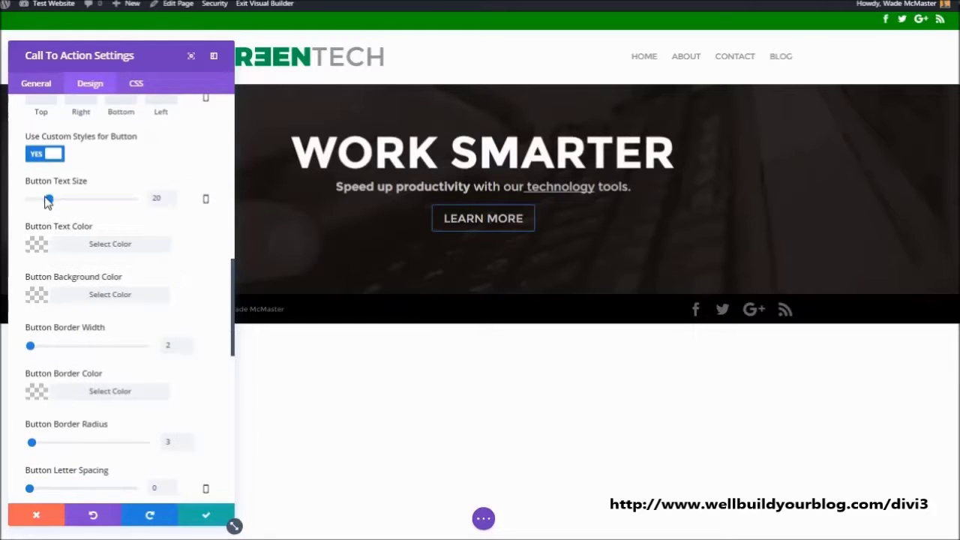
left_click_drag(48, 199, 57, 201)
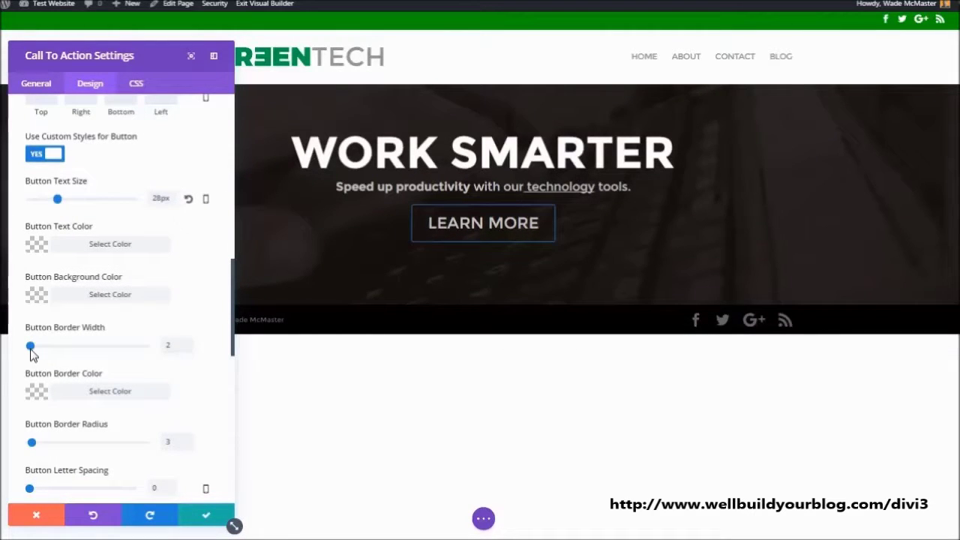
left_click_drag(31, 351, 9, 360)
left_click_drag(33, 448, 133, 447)
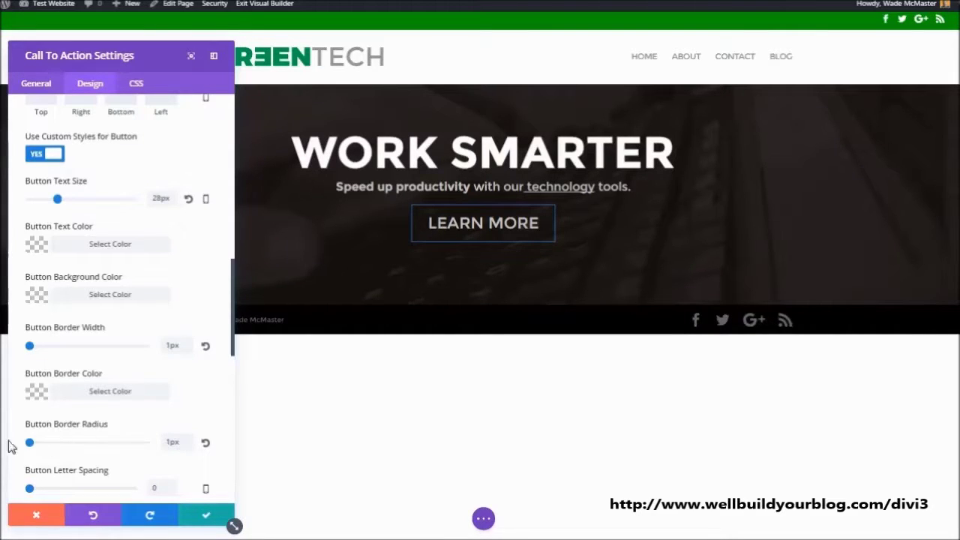
left_click(94, 391)
- Make the button border dark green and copy its hex value
scroll(169, 368, "down", 2)
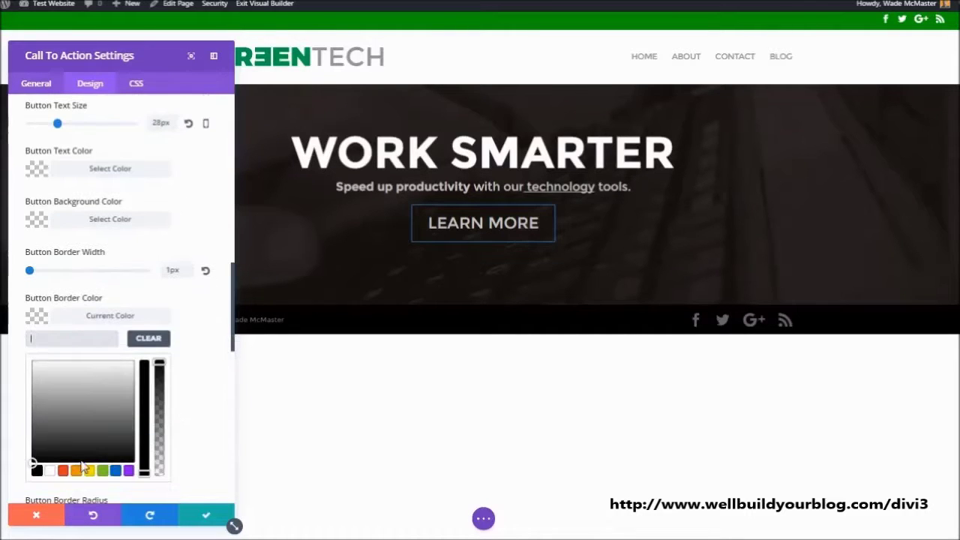
left_click(103, 470)
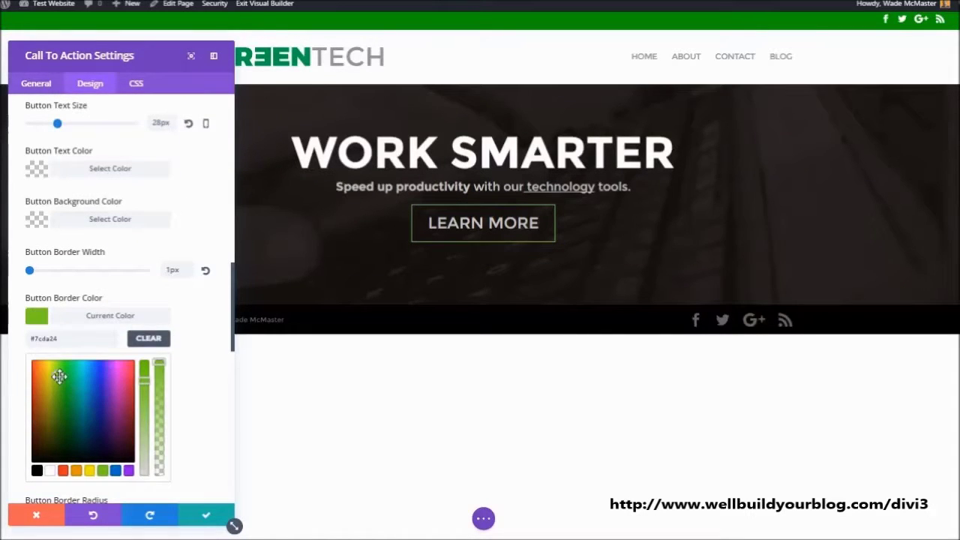
left_click_drag(59, 376, 61, 402)
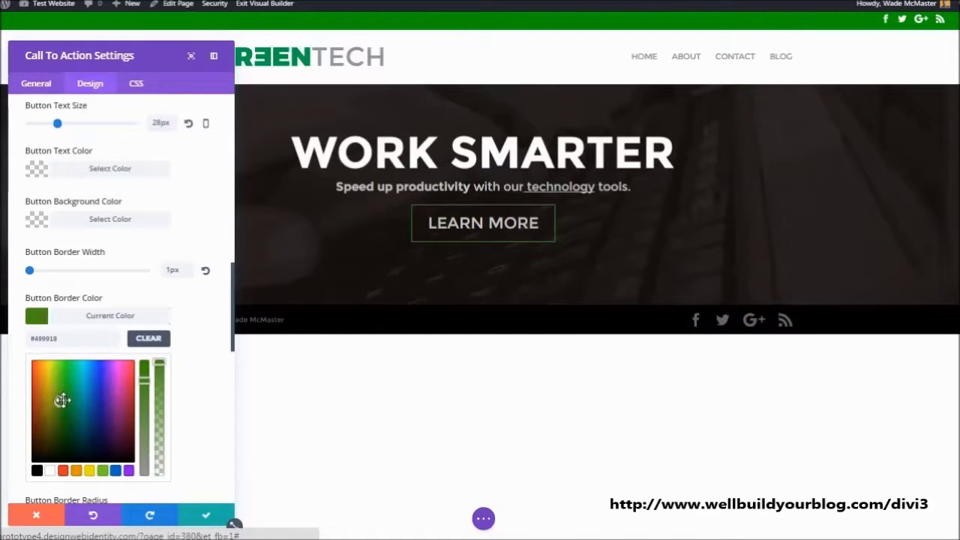
triple_click(69, 338)
right_click(69, 338)
left_click(81, 367)
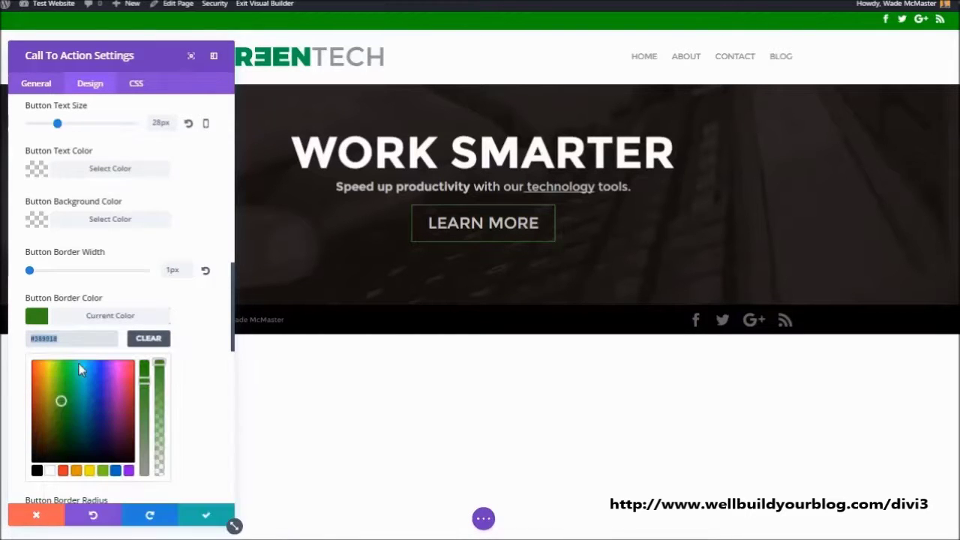
- Paste the green hex as the button background colour and make the button text white
left_click(90, 221)
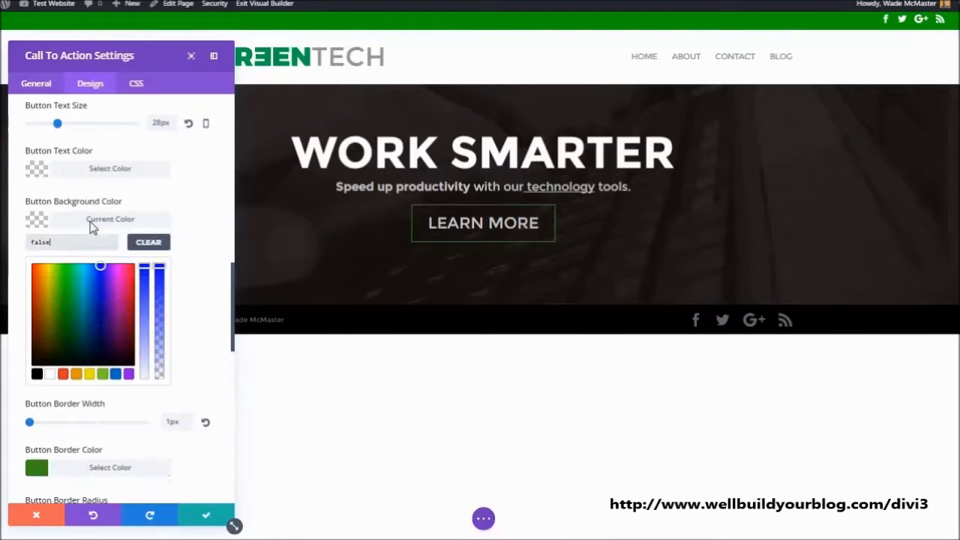
left_click_drag(81, 246, 15, 241)
key("ctrl+v")
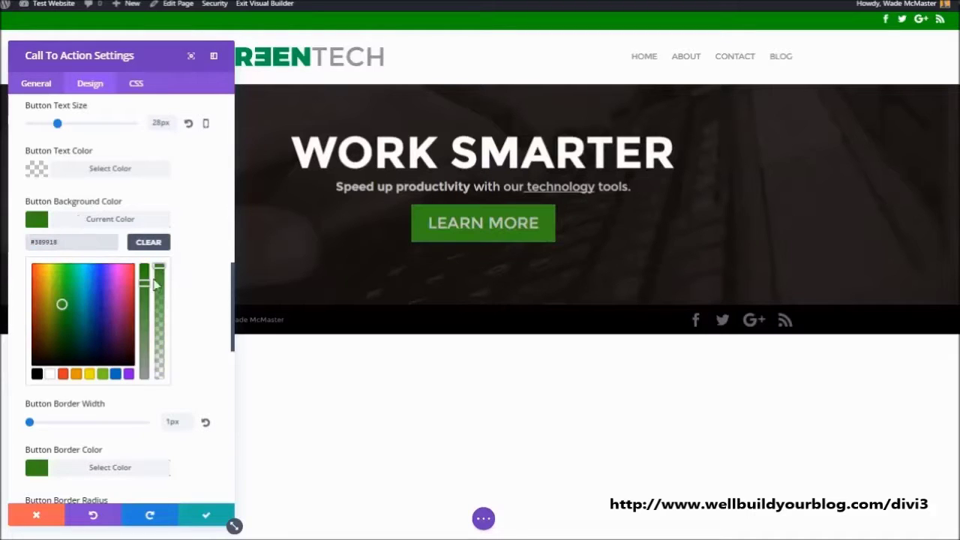
left_click(88, 169)
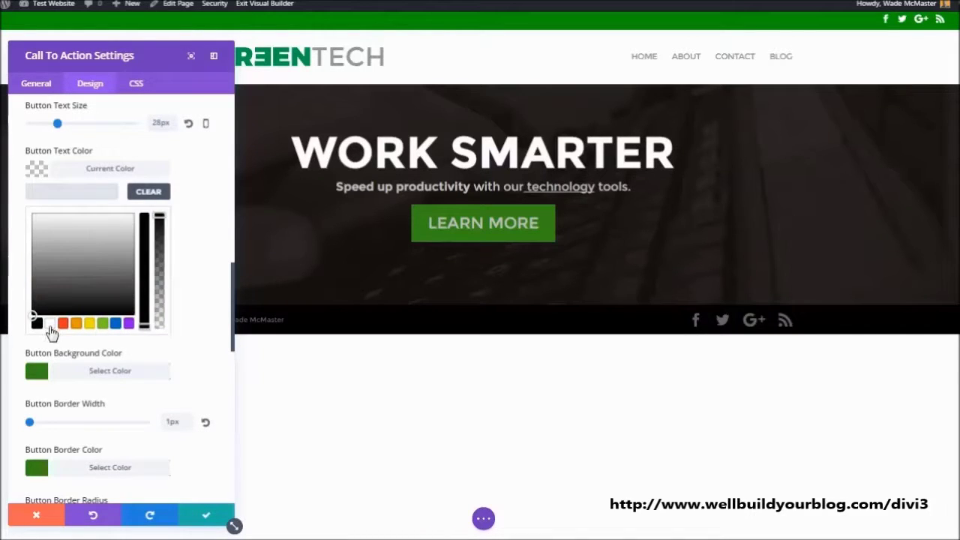
left_click(49, 324)
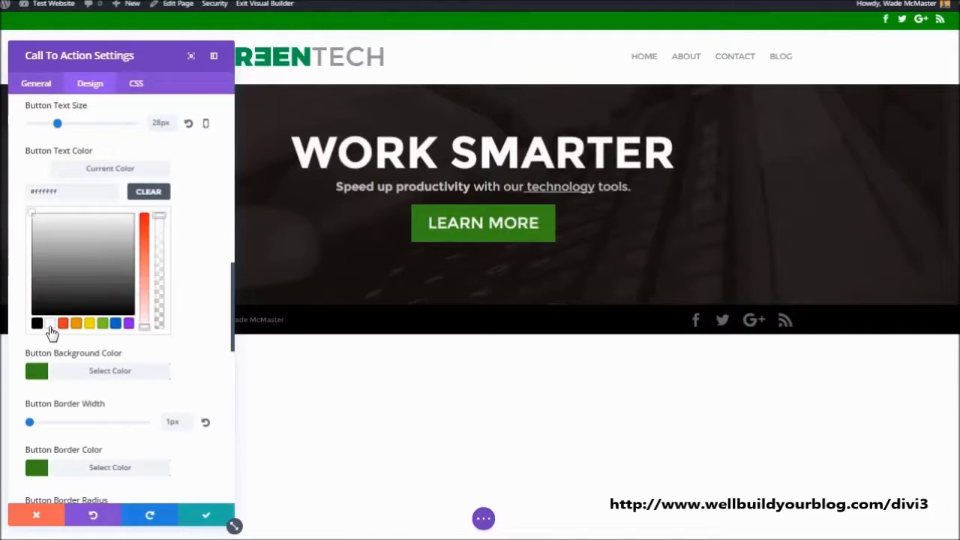
left_click(201, 367)
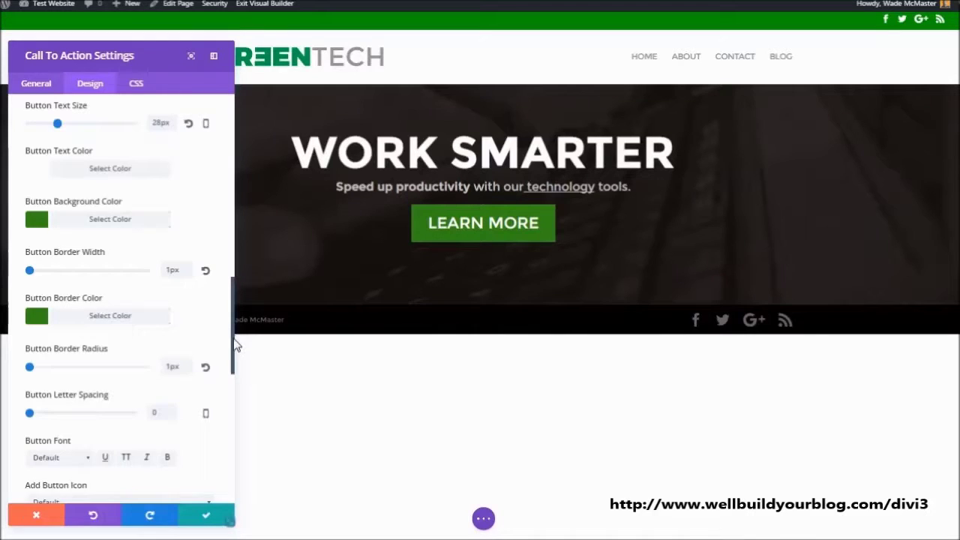
scroll(225, 405, "down", 5)
- Set the button's hover background to yellow #edf000 and save the call-to-action settings
scroll(215, 448, "down", 6)
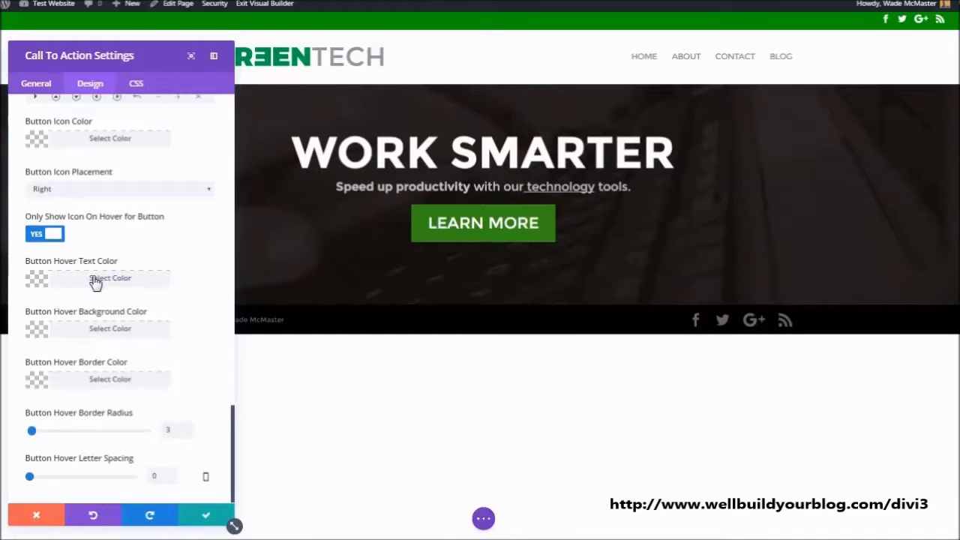
left_click(86, 330)
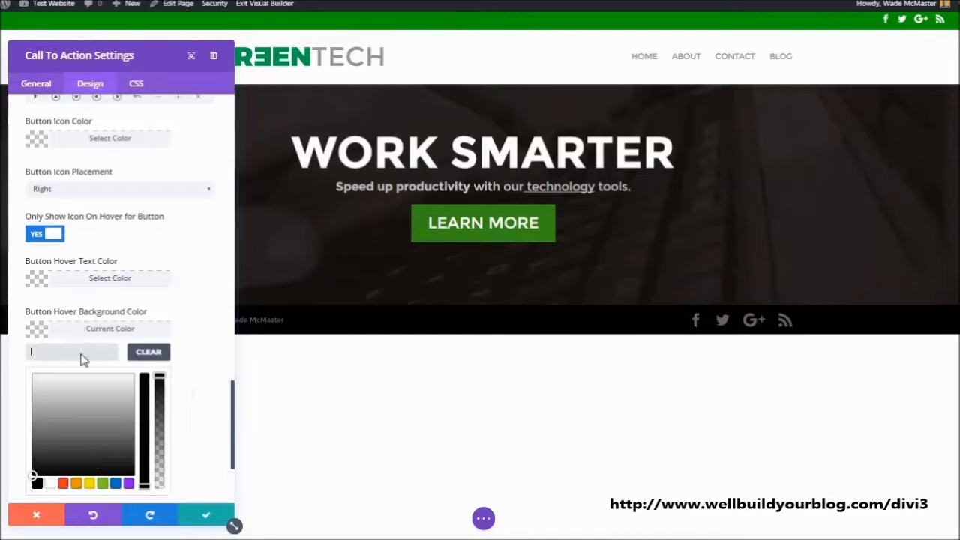
left_click(90, 484)
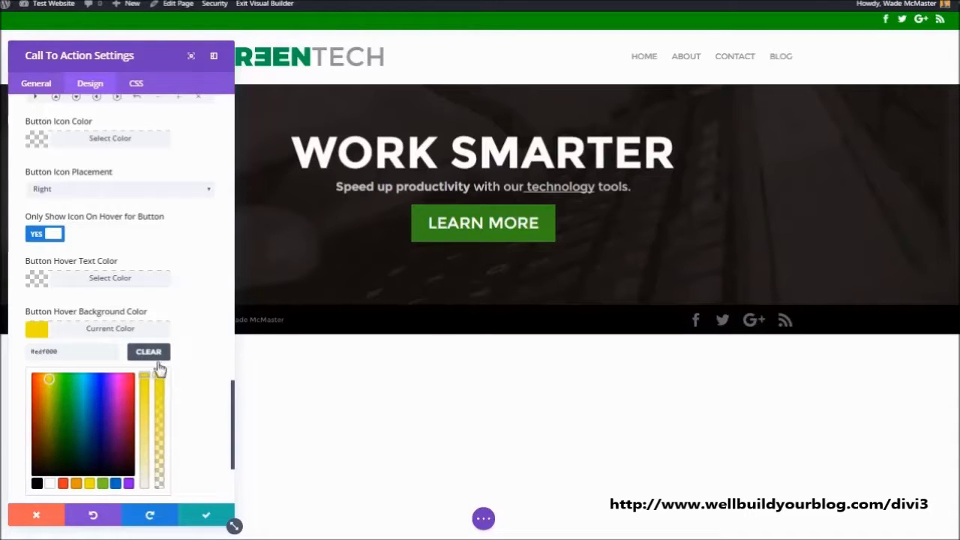
left_click(205, 516)
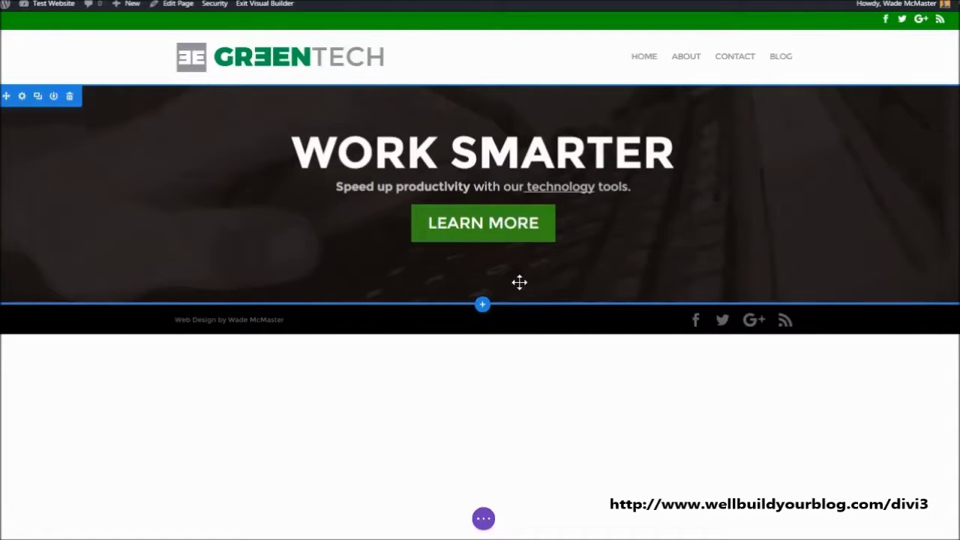
- Increase the hero section's top and bottom padding by dragging its padding handles outward
left_click_drag(517, 306, 570, 203)
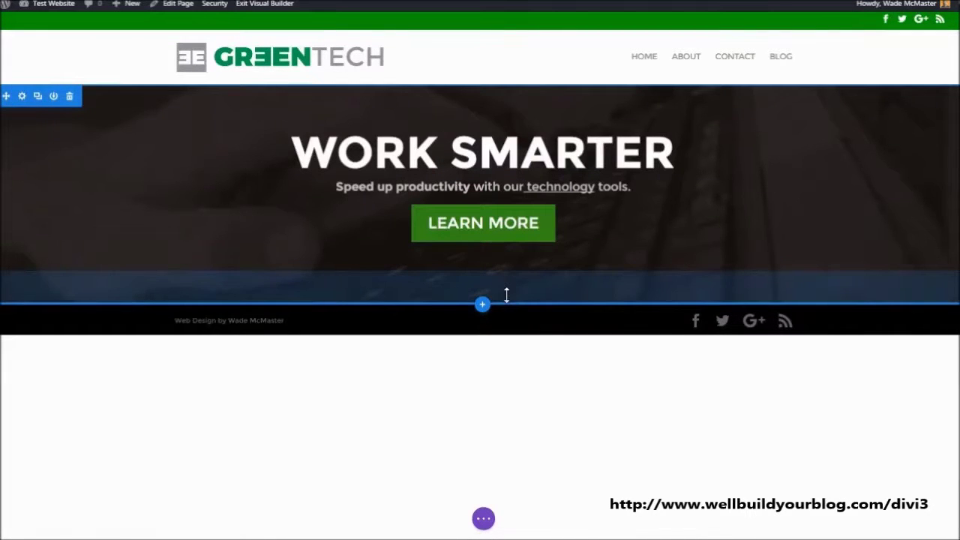
left_click_drag(506, 294, 507, 351)
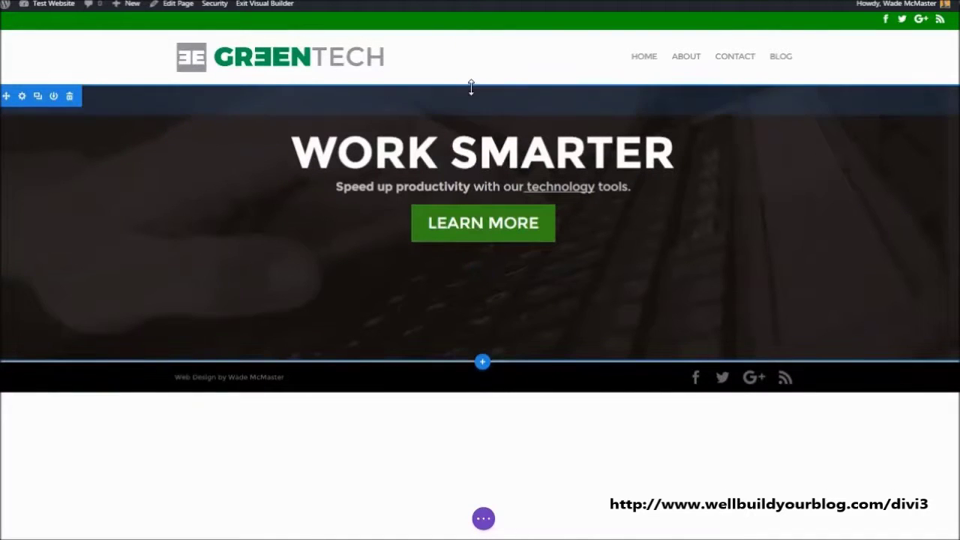
left_click_drag(471, 87, 471, 151)
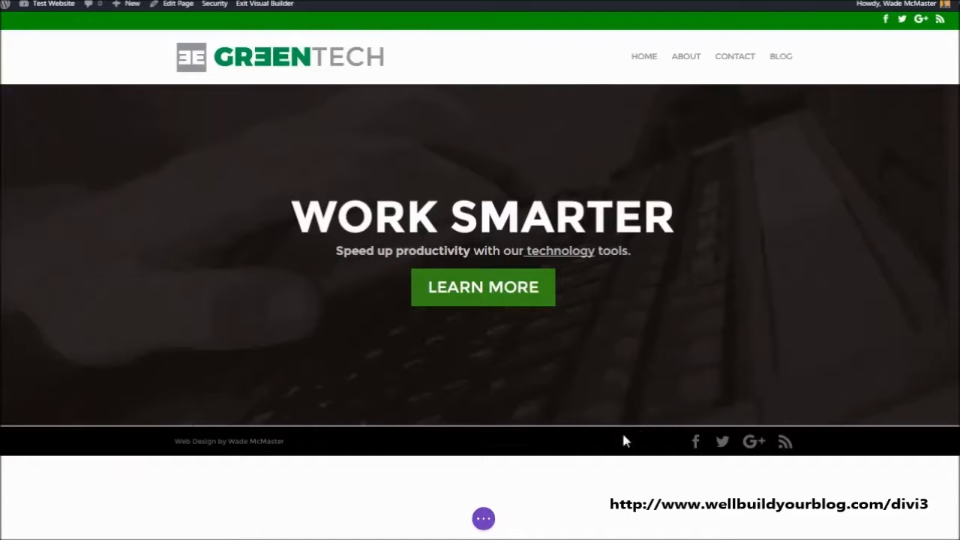
- Insert a regular section below the hero with a three-column row, adding no module
mouse_move(504, 422)
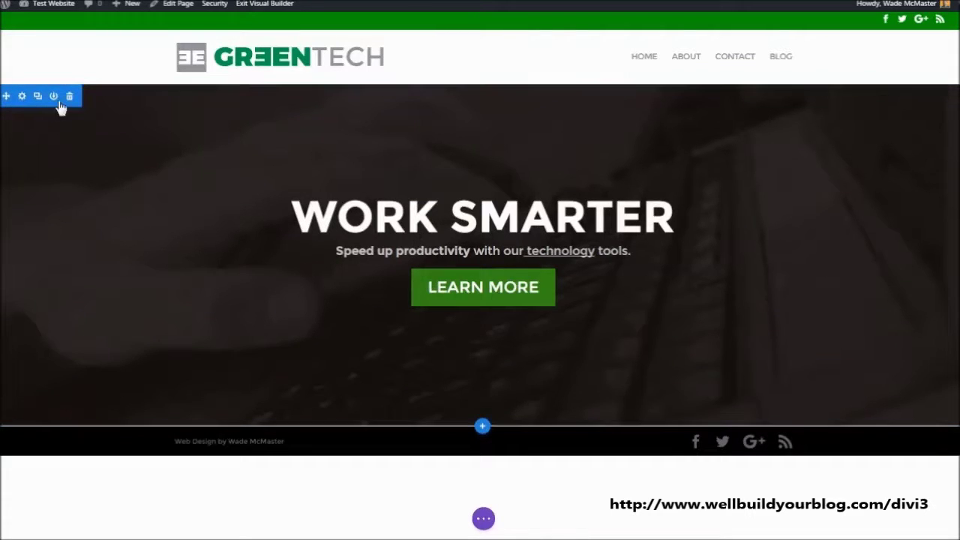
left_click(482, 428)
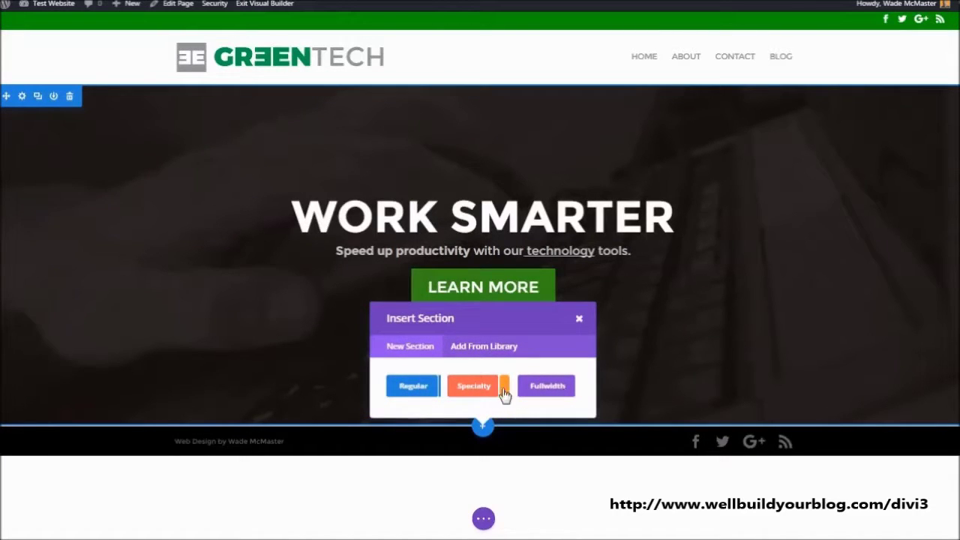
left_click(405, 391)
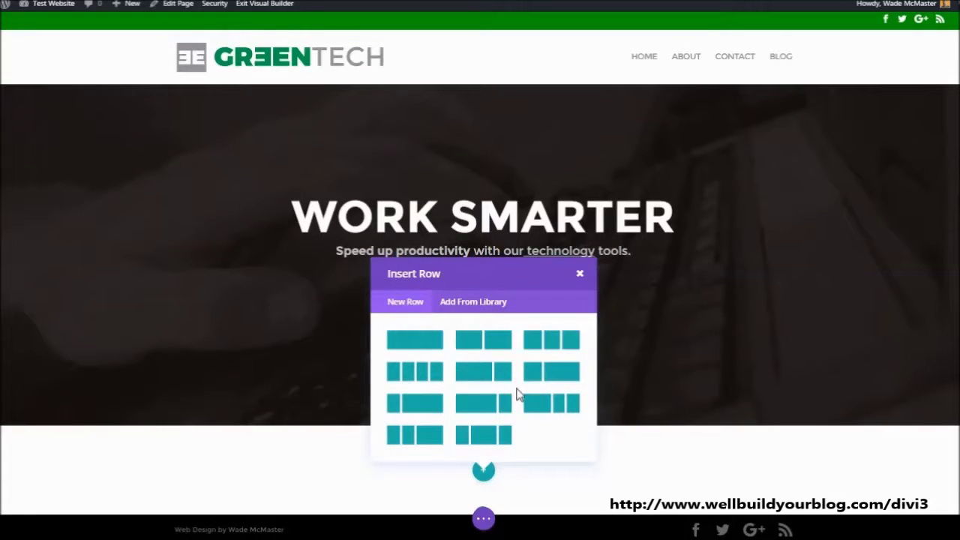
left_click(551, 350)
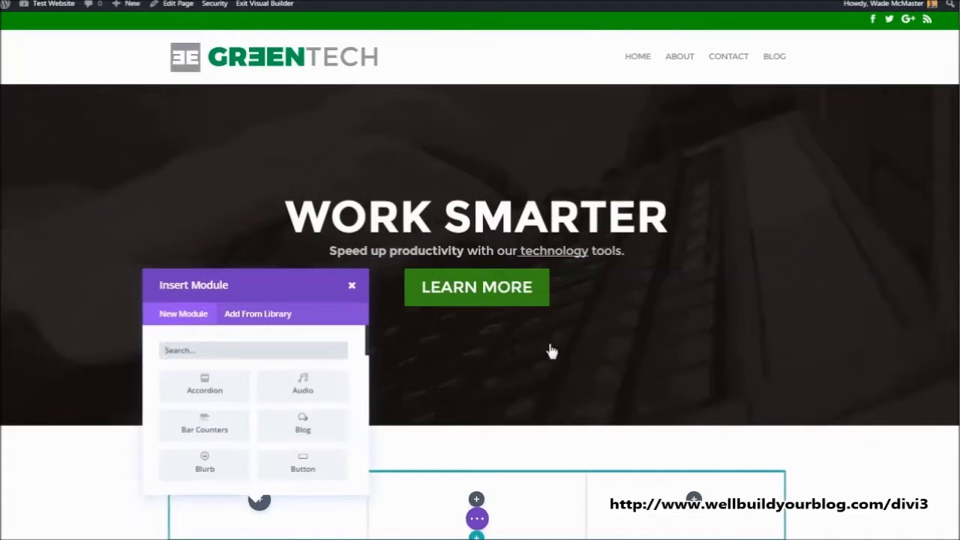
scroll(506, 375, "down", 1)
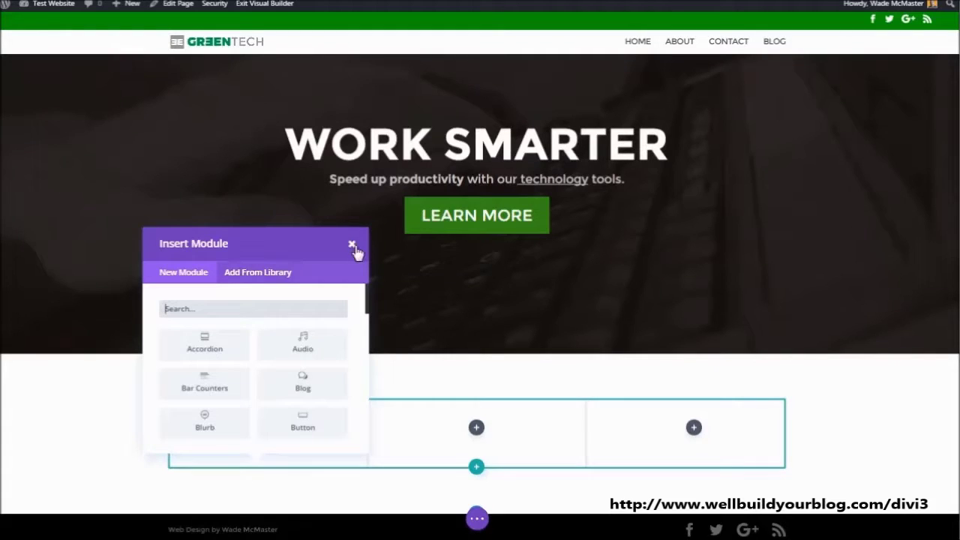
left_click(352, 246)
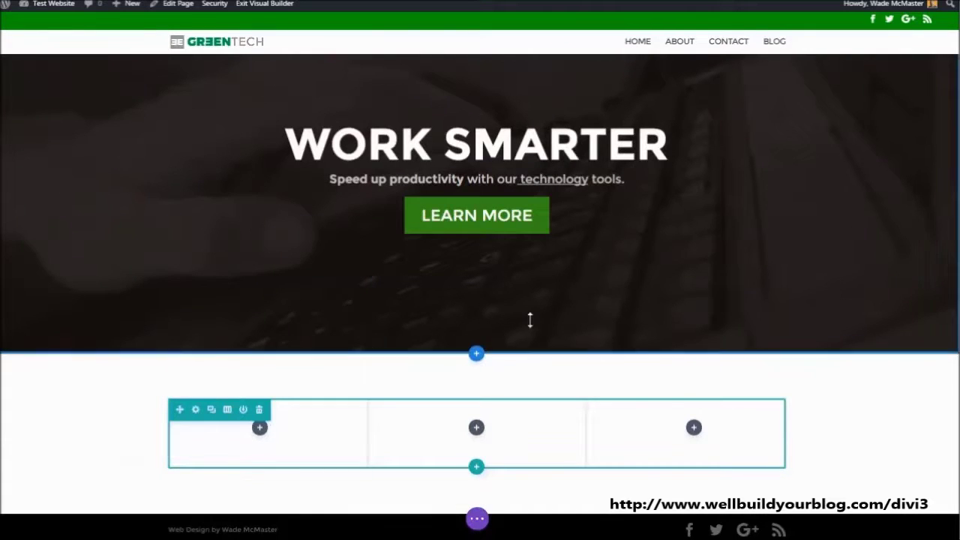
mouse_move(165, 375)
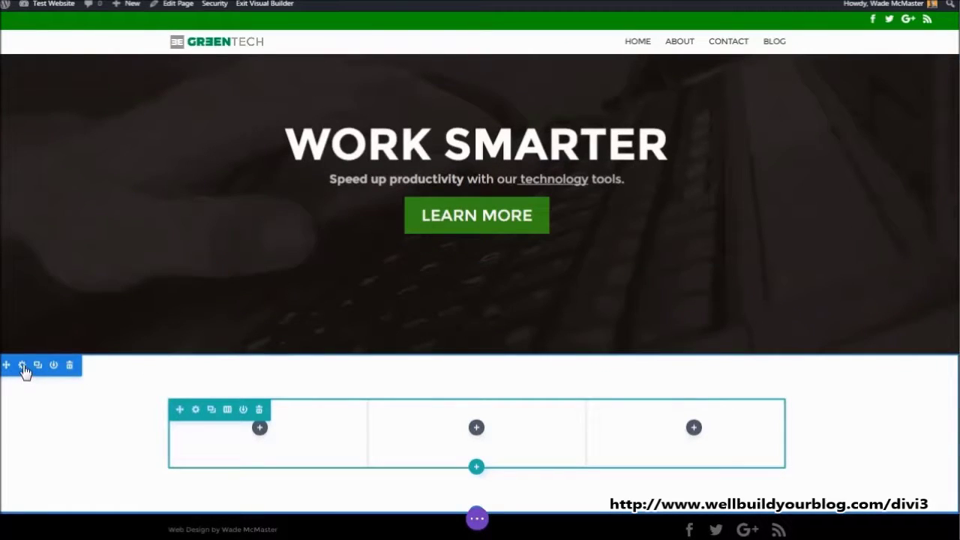
- Set the lower section's background colour to light grey #b7b7b7 and save
left_click(22, 365)
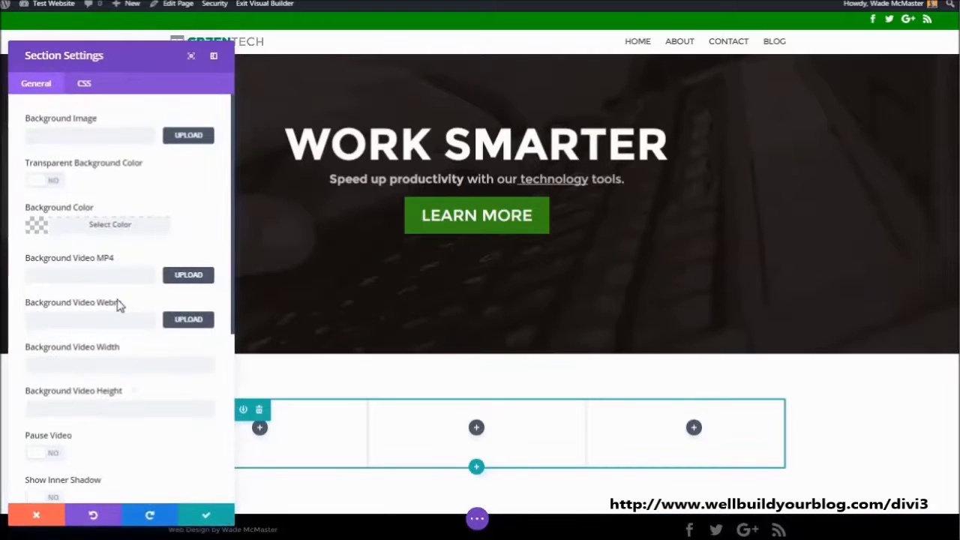
left_click(92, 224)
left_click(26, 315)
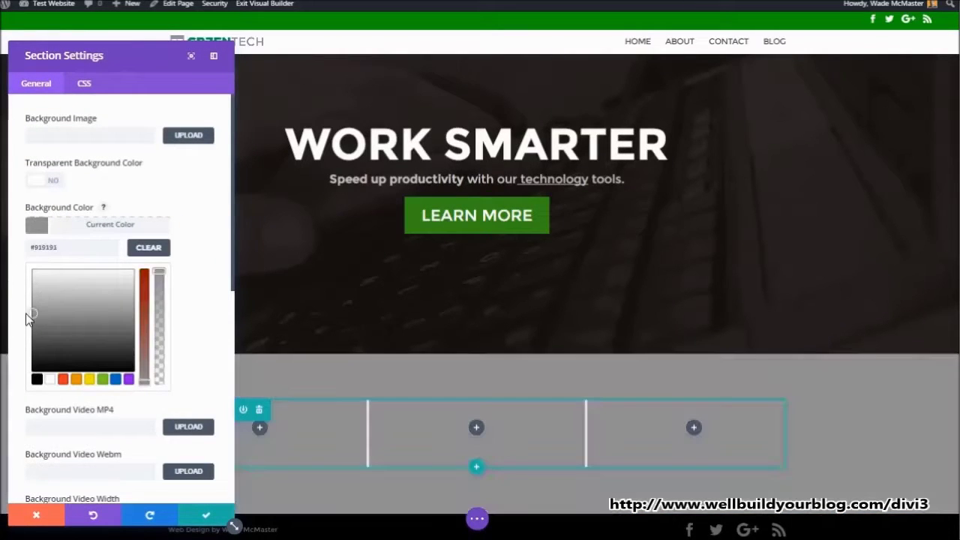
left_click_drag(26, 313, 27, 298)
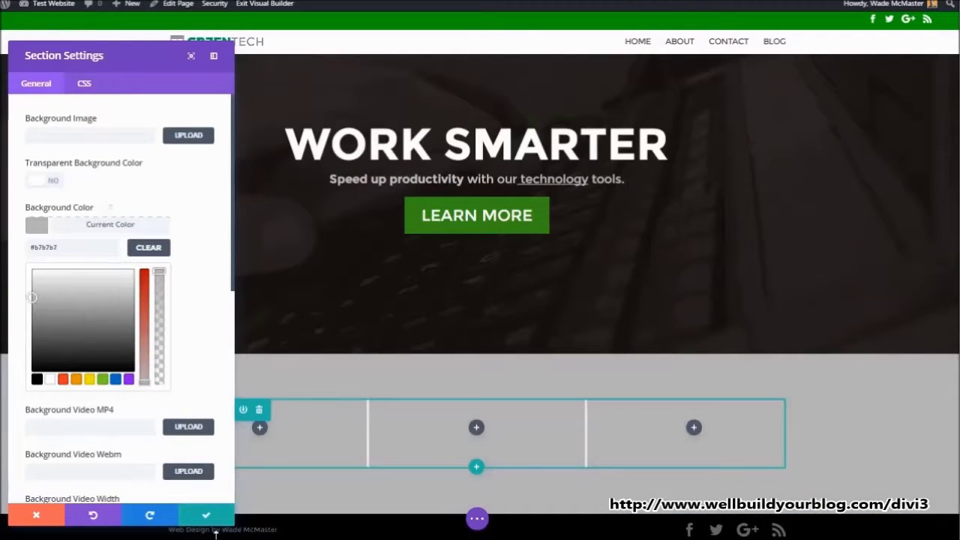
left_click(206, 517)
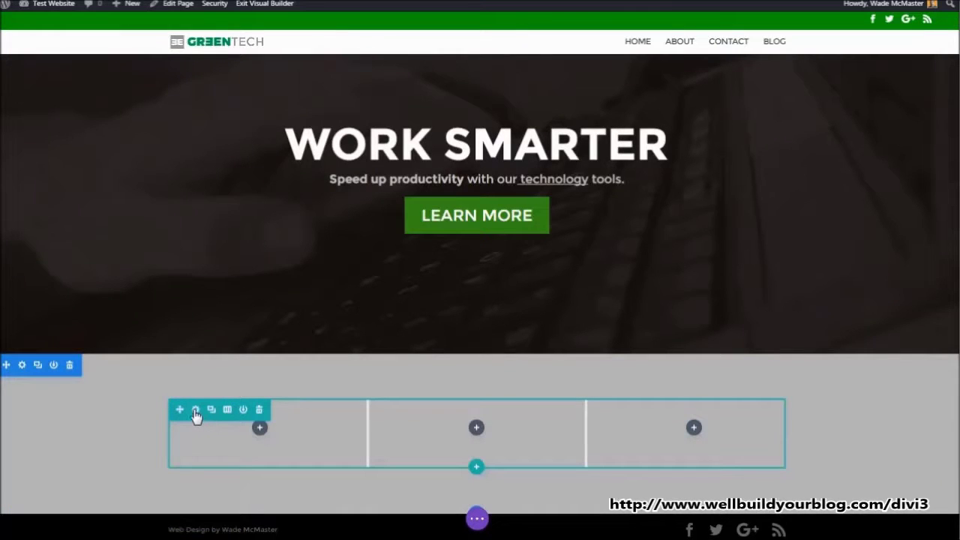
- Open the three-column row's settings, toggle docking, and close them unchanged
left_click(196, 411)
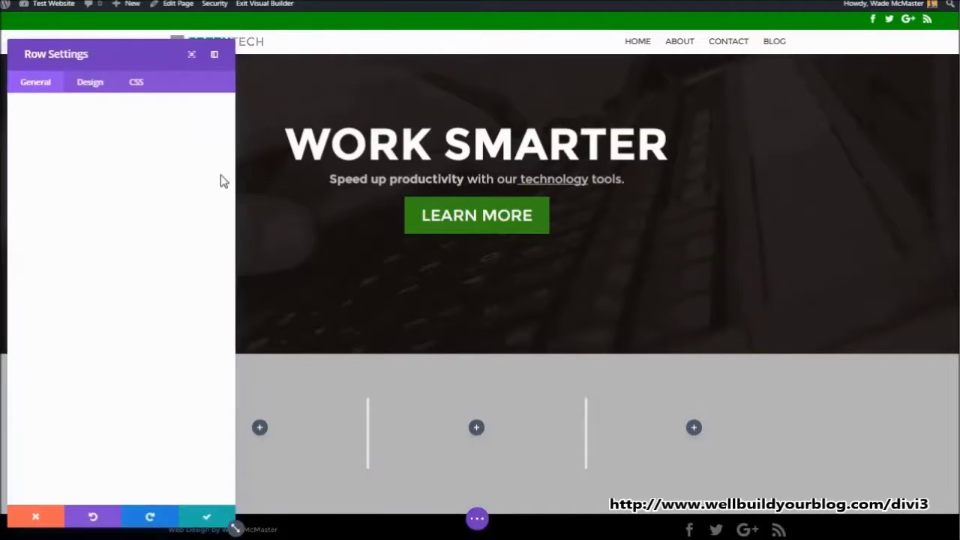
left_click(213, 56)
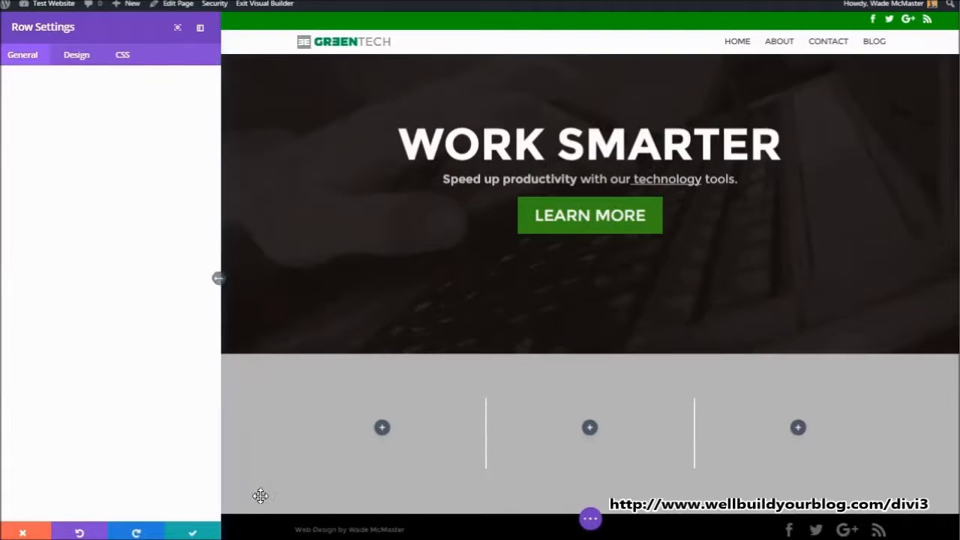
left_click(200, 27)
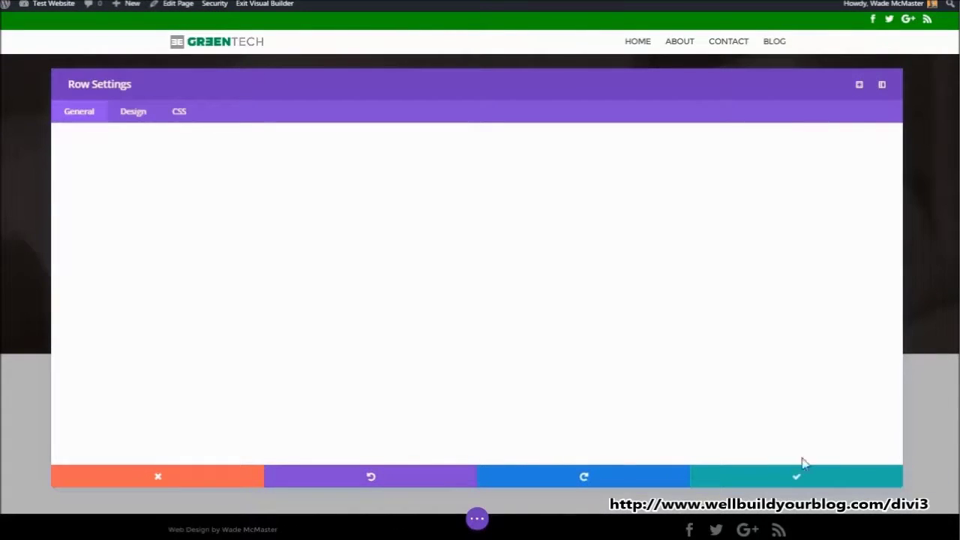
left_click(797, 478)
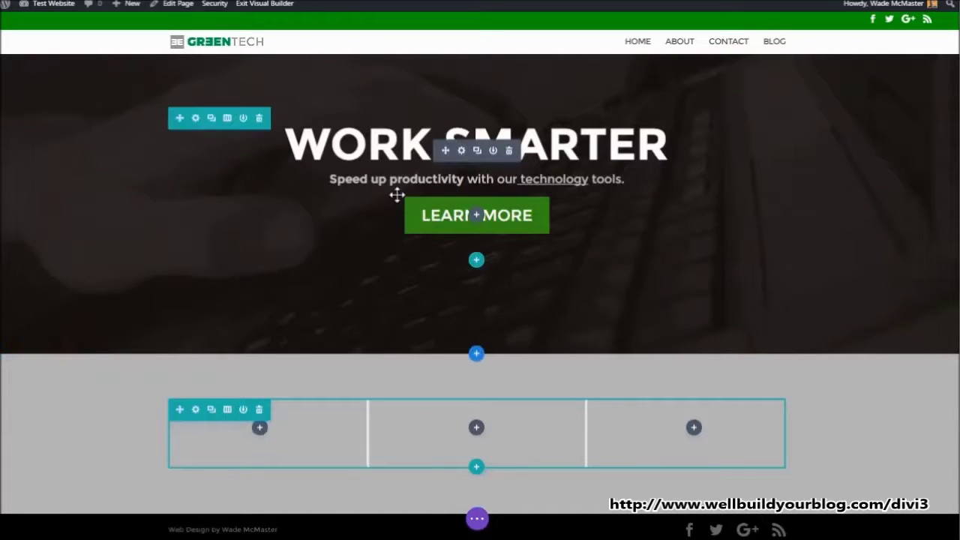
- Duplicate the WORK SMARTER call-to-action and drag the copy into the grey row's first column
left_click(478, 153)
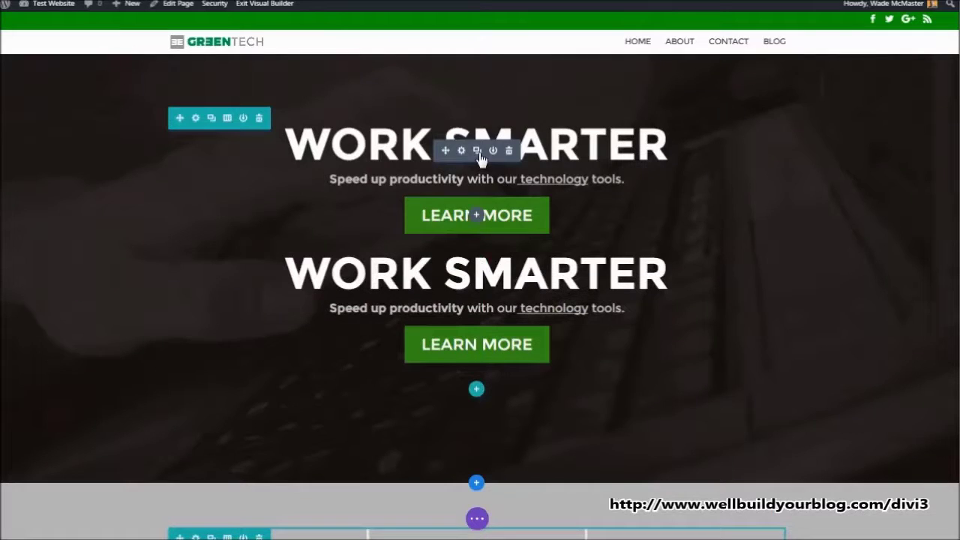
scroll(613, 291, "down", 1)
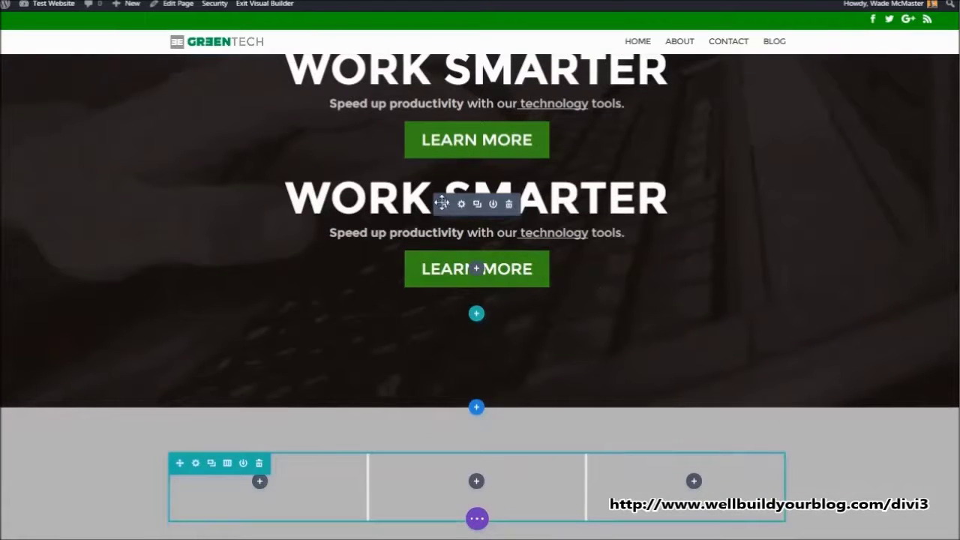
left_click_drag(445, 204, 264, 444)
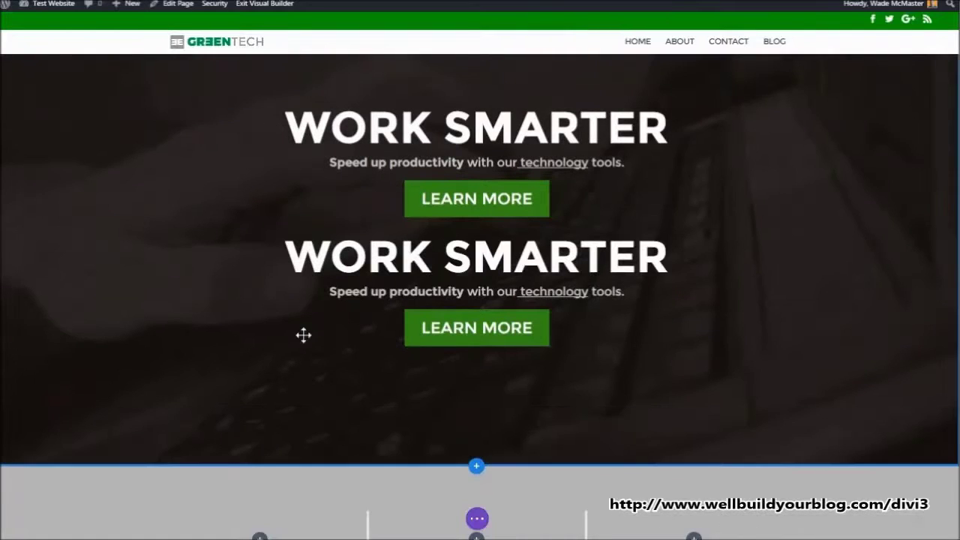
scroll(305, 325, "down", 1)
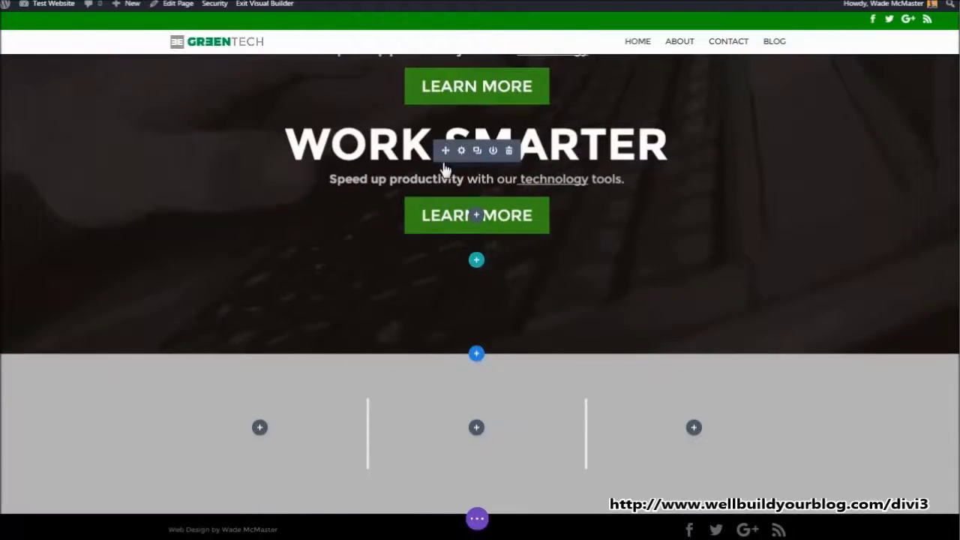
left_click_drag(445, 168, 262, 434)
scroll(285, 368, "down", 2)
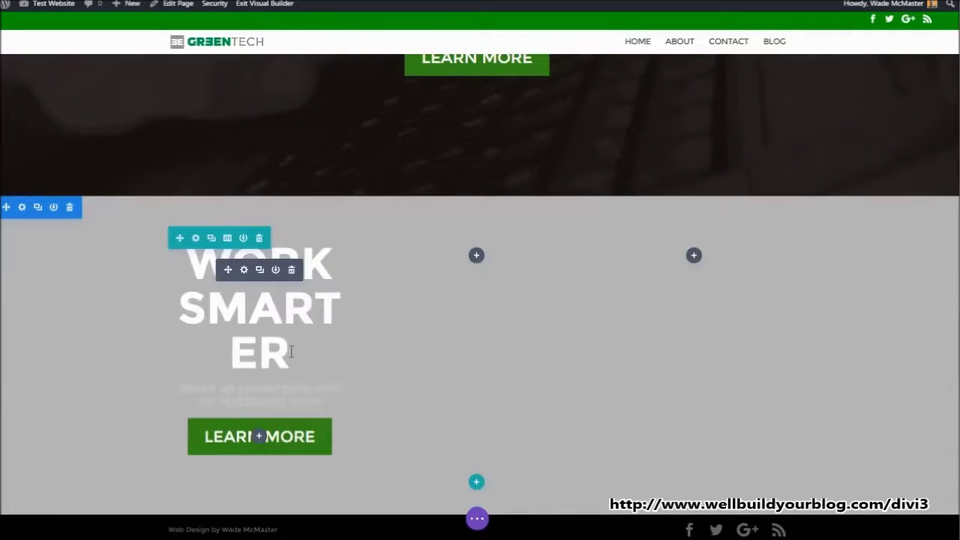
- Set the copied call-to-action's heading size to 37px and its body text to white
left_click(244, 271)
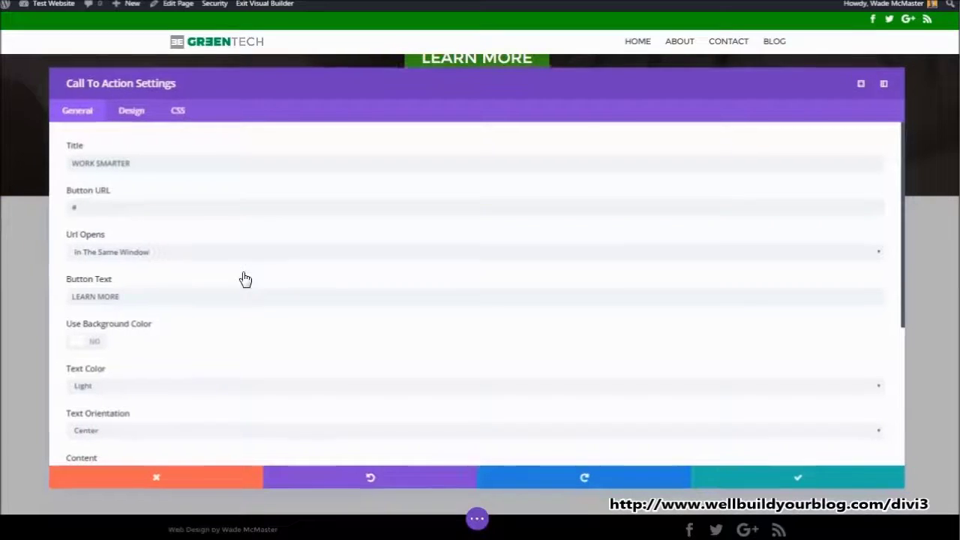
left_click(859, 85)
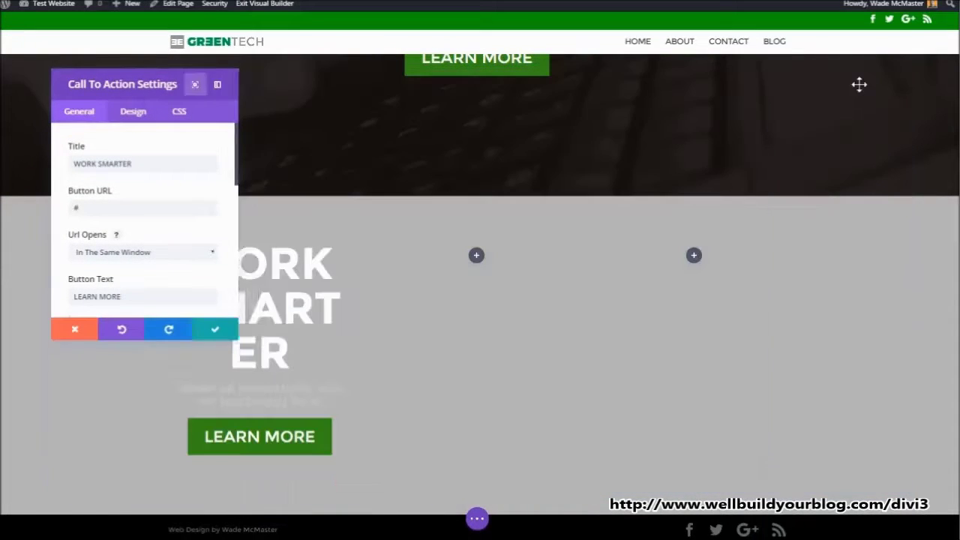
left_click(133, 112)
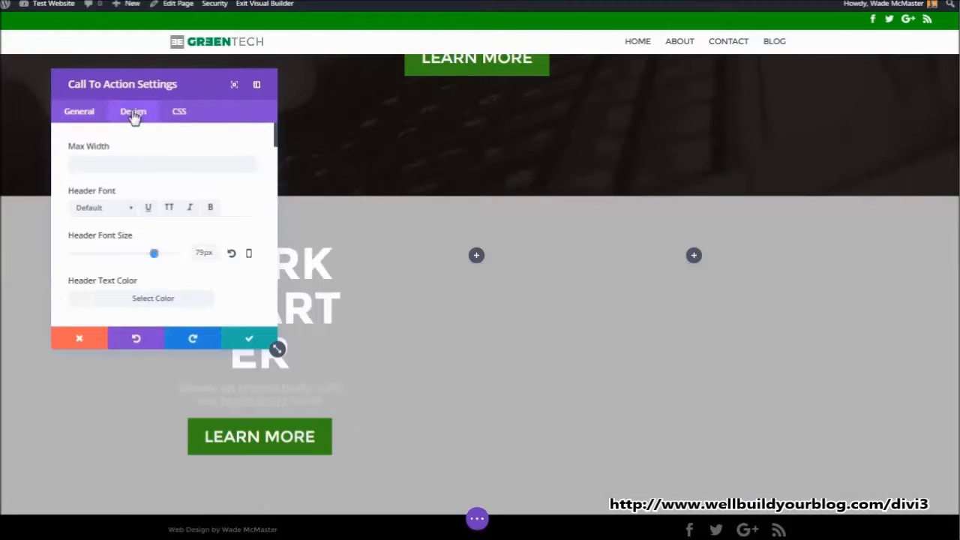
left_click(110, 258)
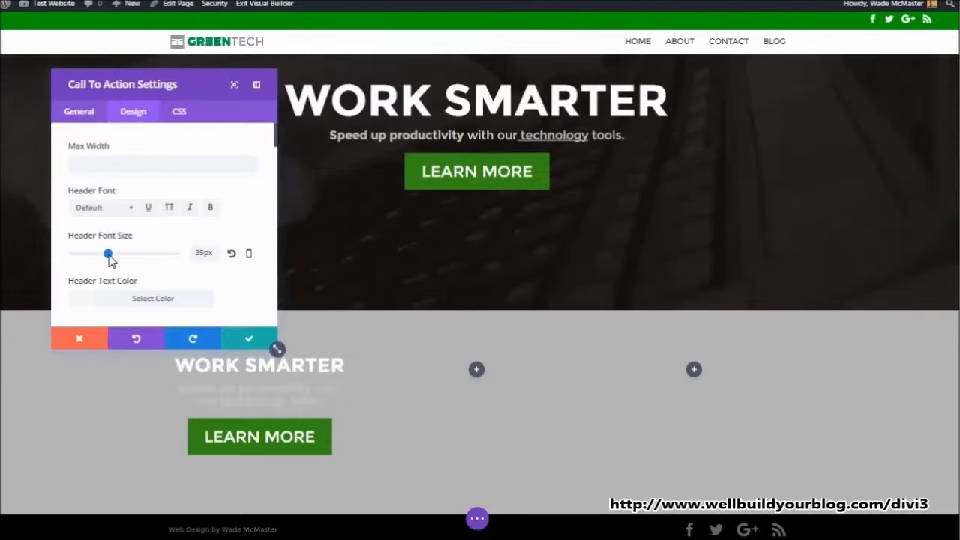
left_click_drag(110, 259, 112, 261)
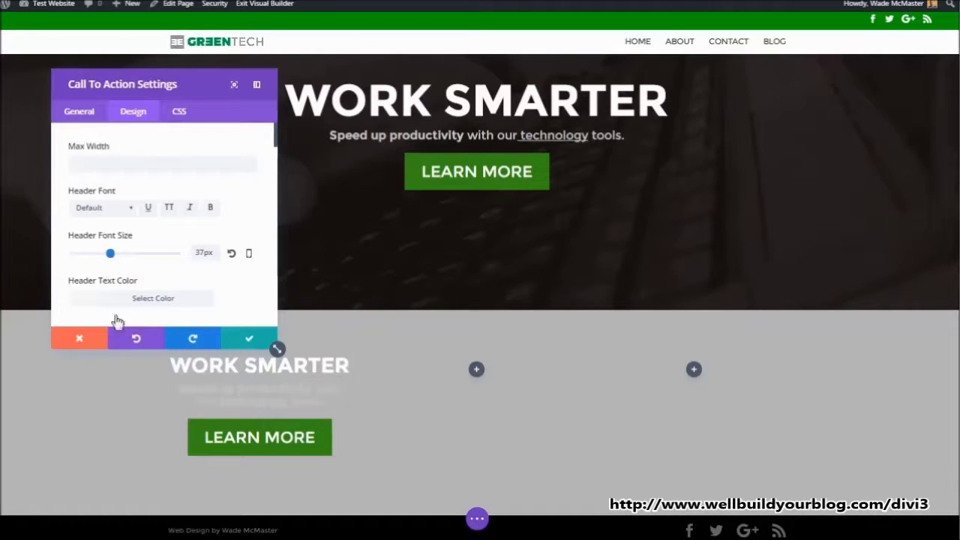
scroll(150, 263, "down", 4)
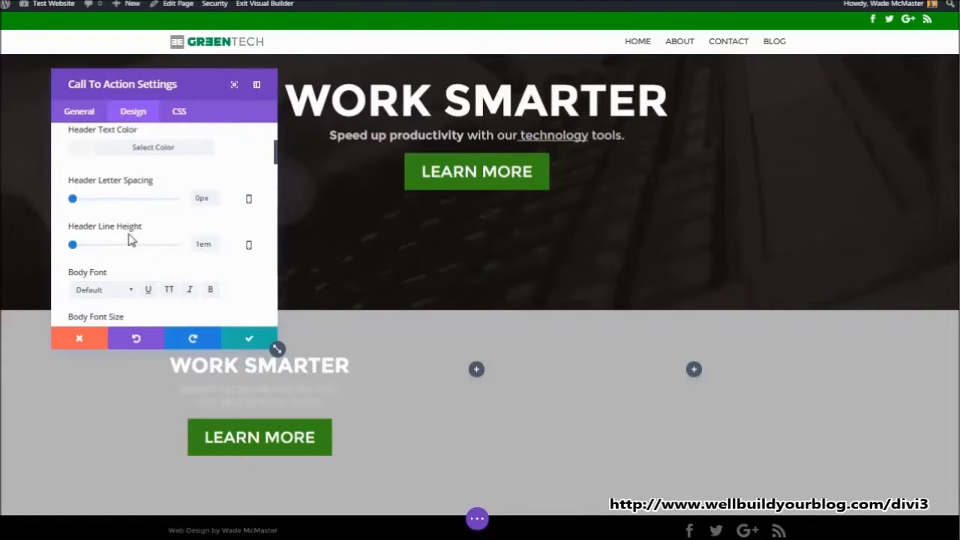
scroll(106, 235, "down", 5)
left_click(108, 233)
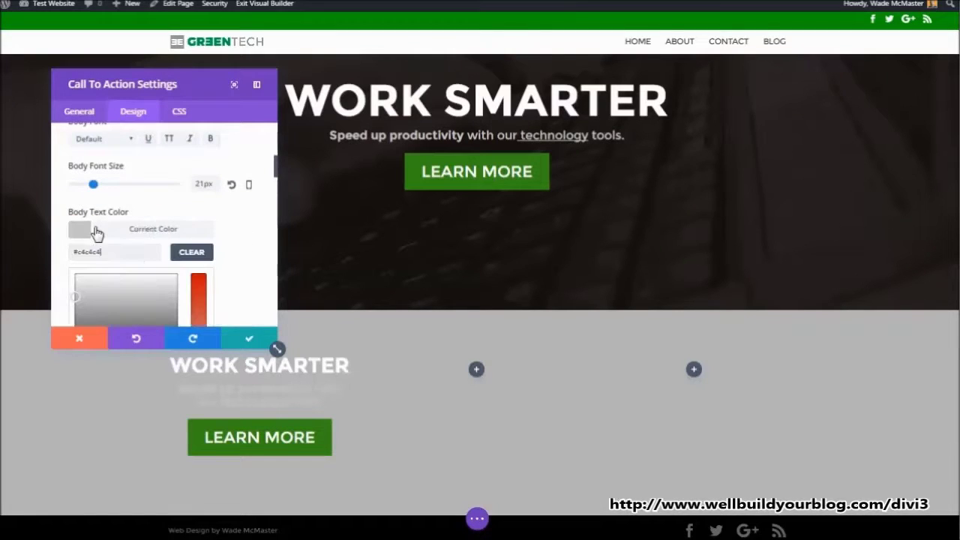
scroll(128, 282, "down", 4)
left_click(96, 234)
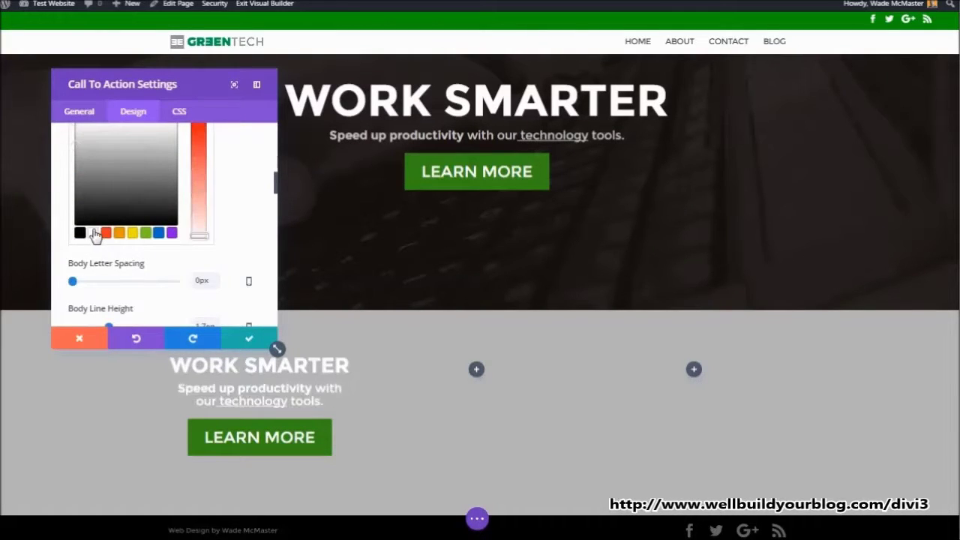
- Make the lower button's background and border black and save the call-to-action
scroll(131, 278, "down", 6)
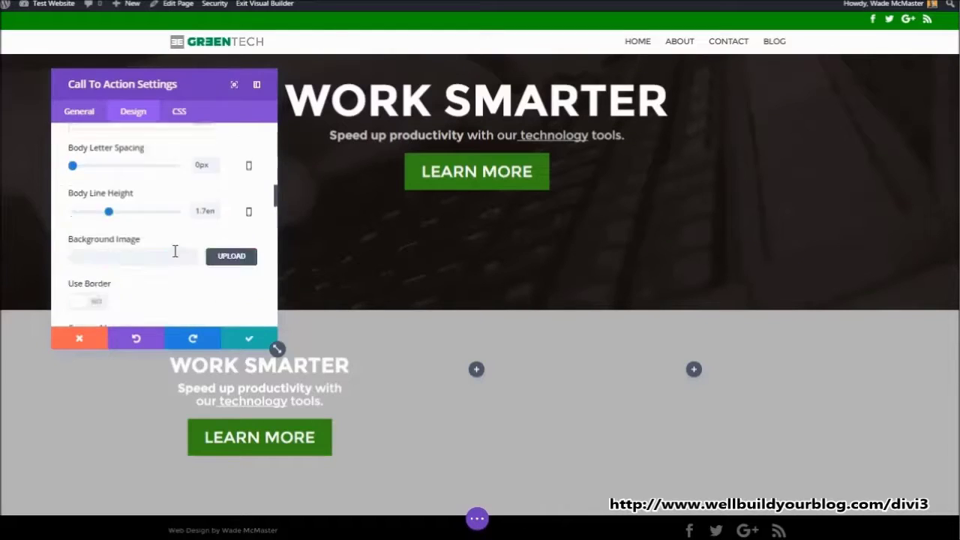
left_click(116, 194)
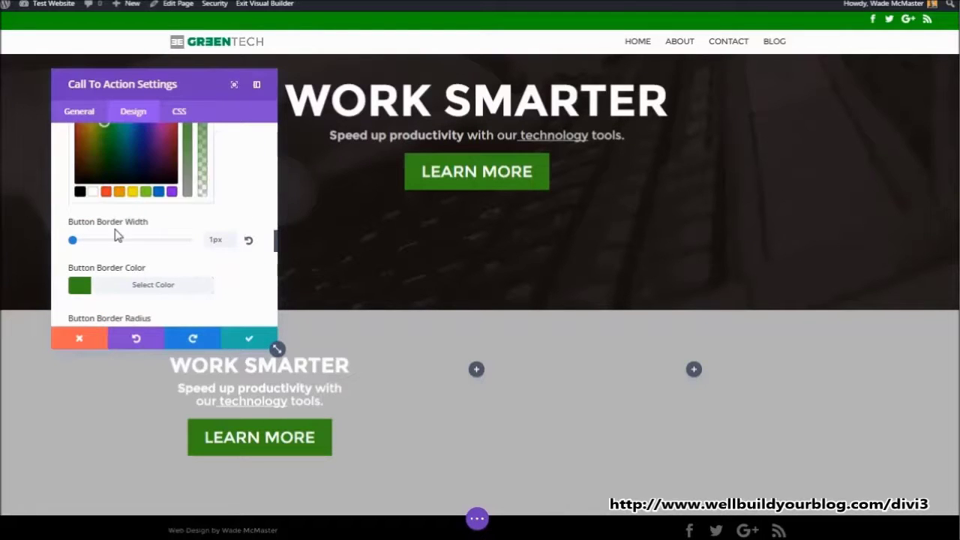
left_click(80, 192)
left_click(133, 284)
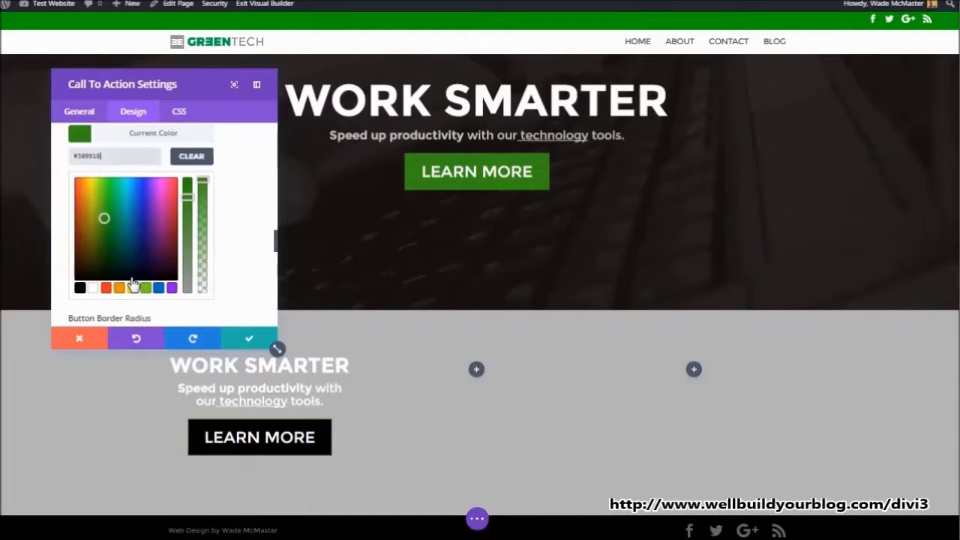
left_click(80, 288)
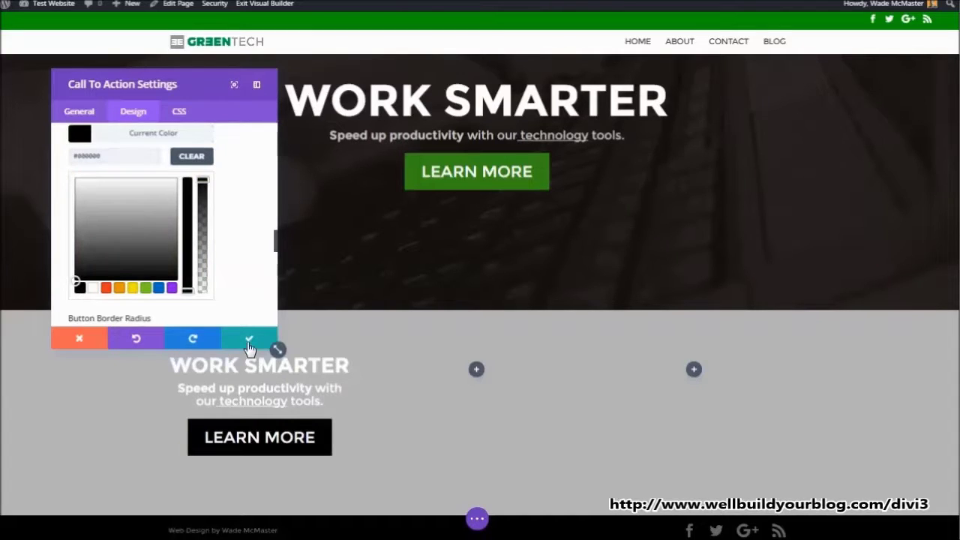
left_click(249, 341)
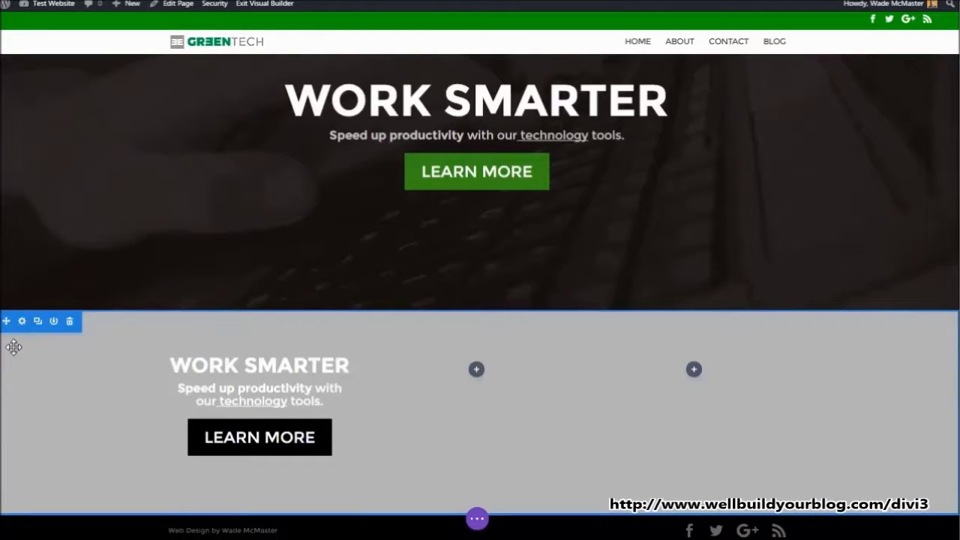
- Darken the section background to #919191, save, and retype the lower heading as 'ABOUT'
left_click(22, 321)
left_click(75, 253)
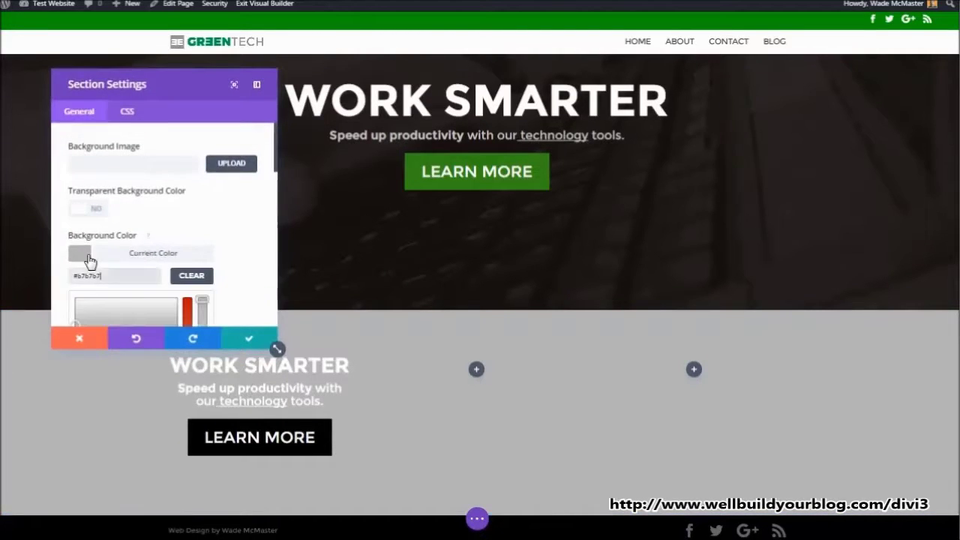
scroll(73, 252, "down", 2)
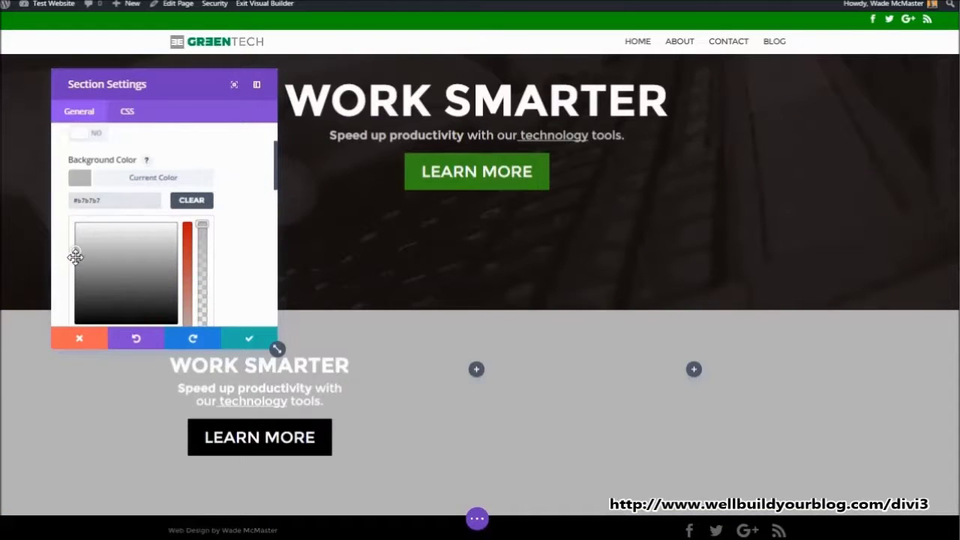
left_click_drag(75, 257, 75, 265)
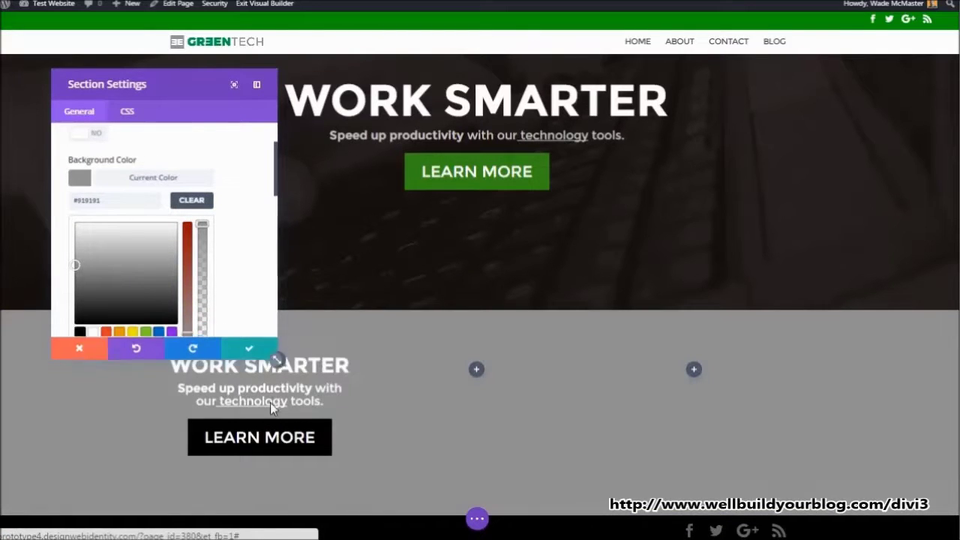
left_click_drag(270, 402, 272, 403)
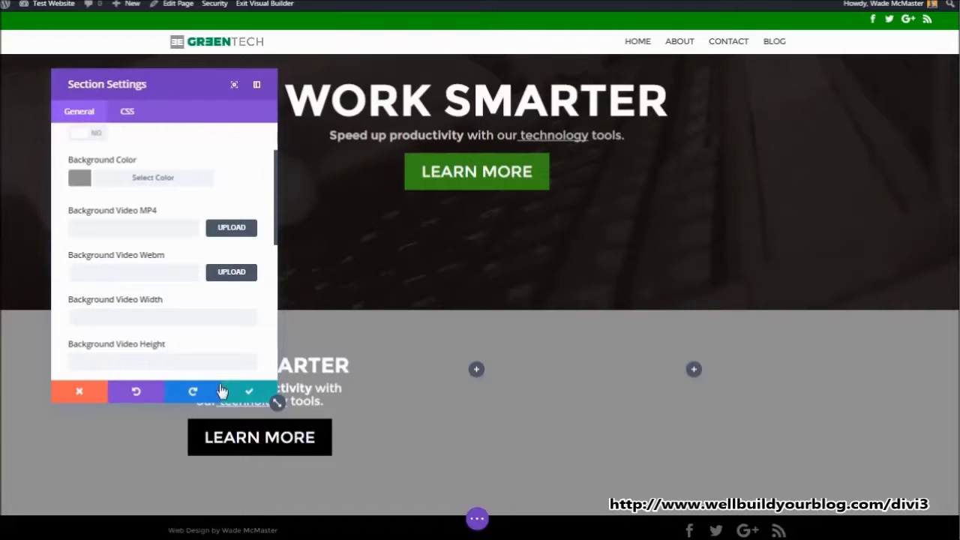
left_click(249, 391)
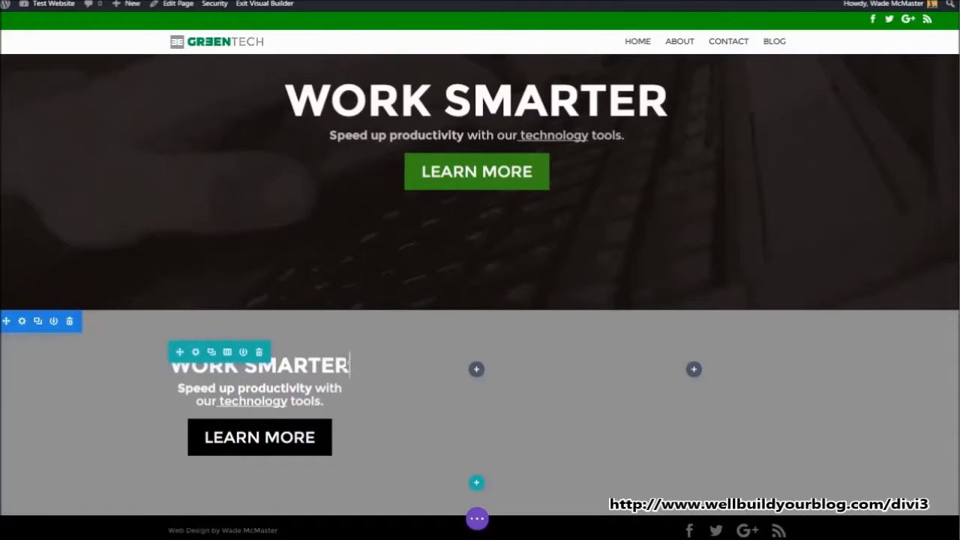
left_click_drag(349, 365, 175, 368)
type("ABOUT")
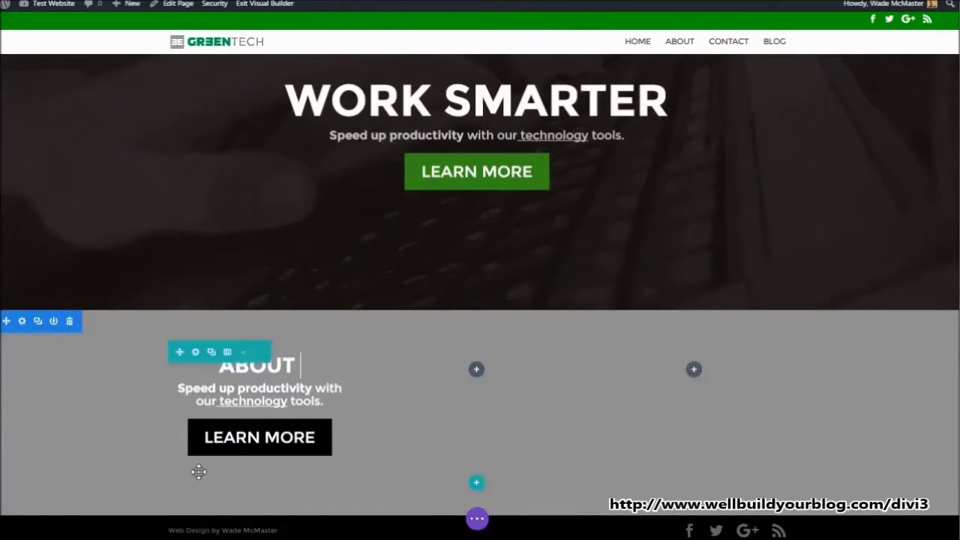
- Insert an Image module below the ABOUT call-to-action showing about.png from the Media Library
left_click(259, 438)
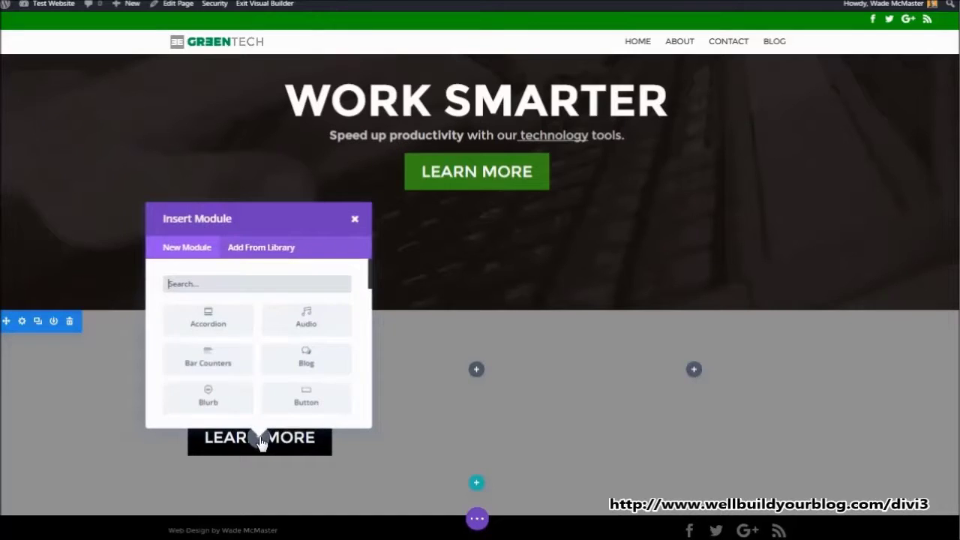
scroll(222, 362, "down", 3)
scroll(221, 359, "down", 5)
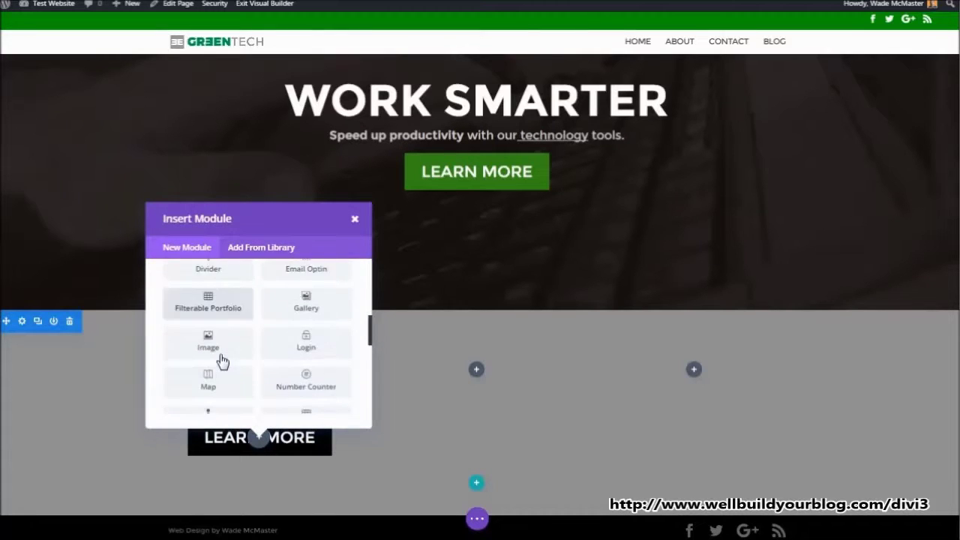
scroll(219, 354, "down", 2)
scroll(220, 354, "up", 4)
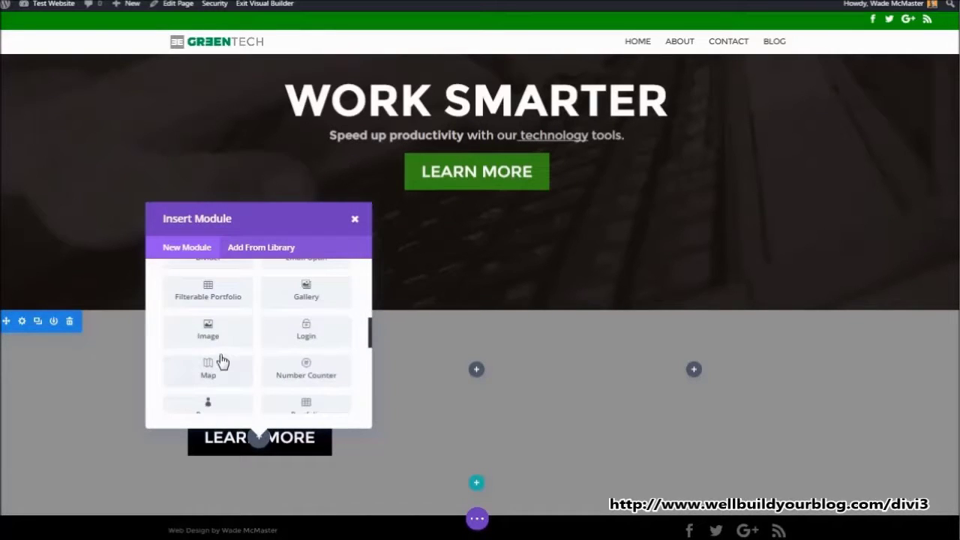
left_click(214, 334)
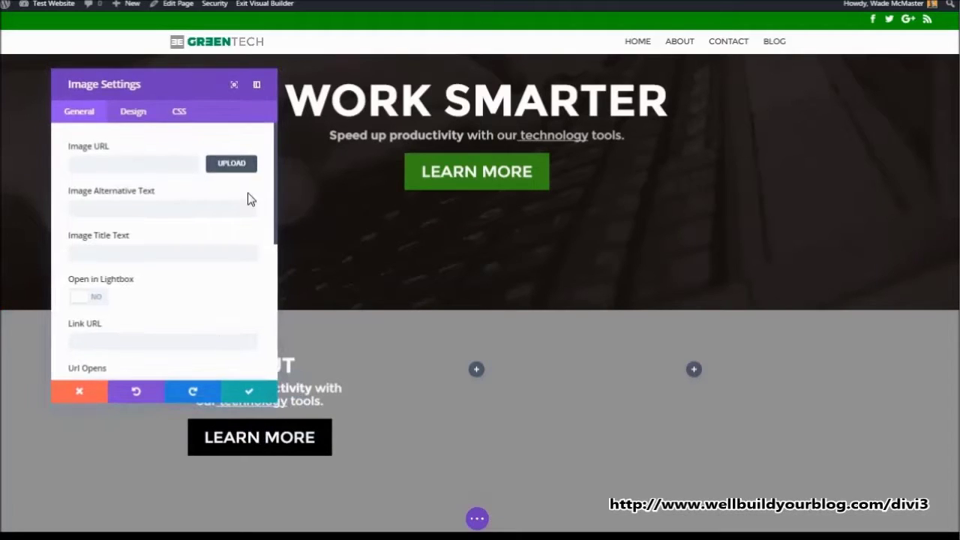
left_click(242, 166)
left_click(203, 148)
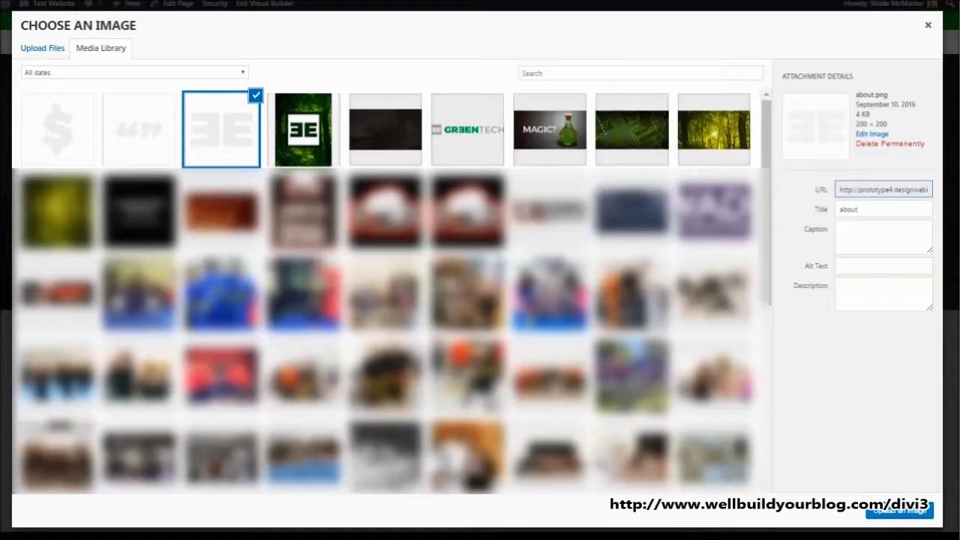
left_click(900, 510)
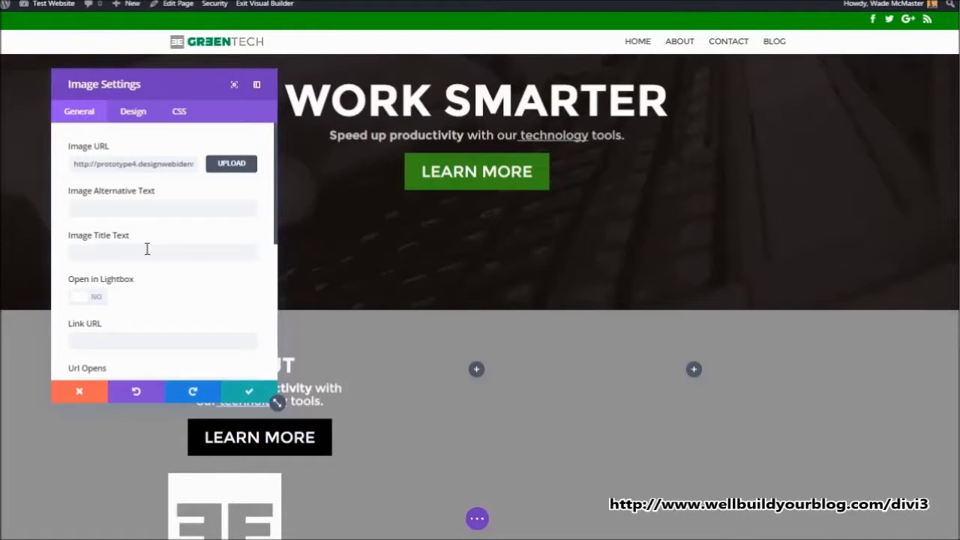
- Center the about.png image, keep its Left To Right animation, and save the settings
scroll(146, 252, "down", 2)
left_click(107, 365)
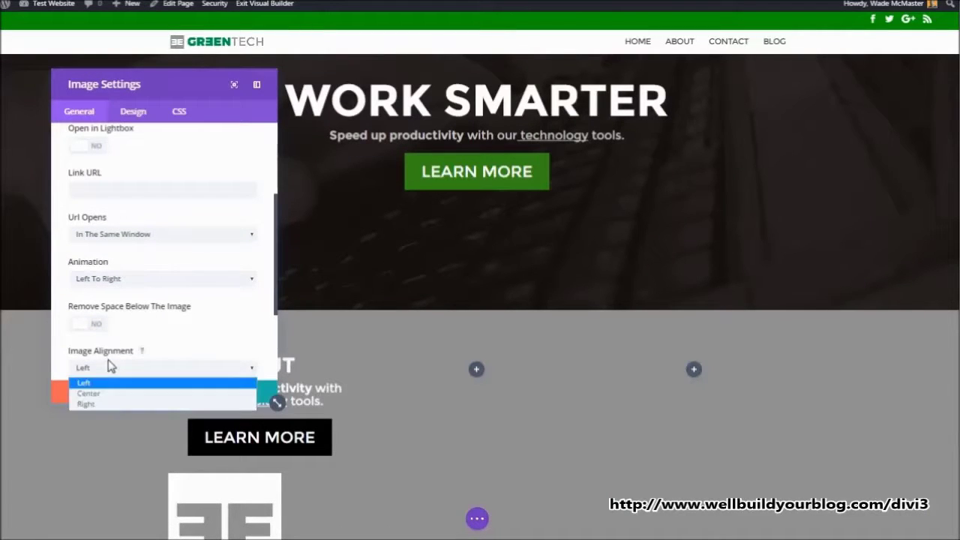
left_click(111, 393)
scroll(201, 323, "down", 1)
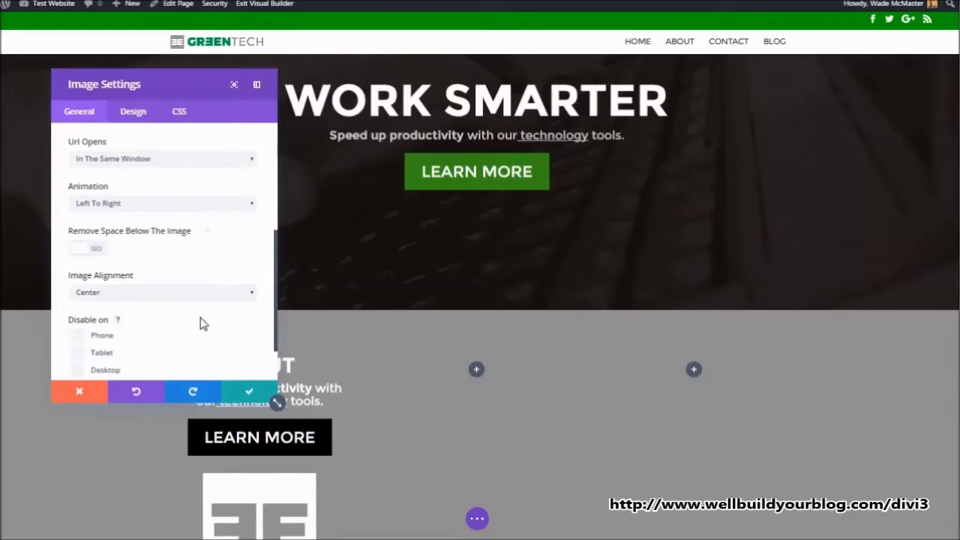
scroll(210, 250, "down", 1)
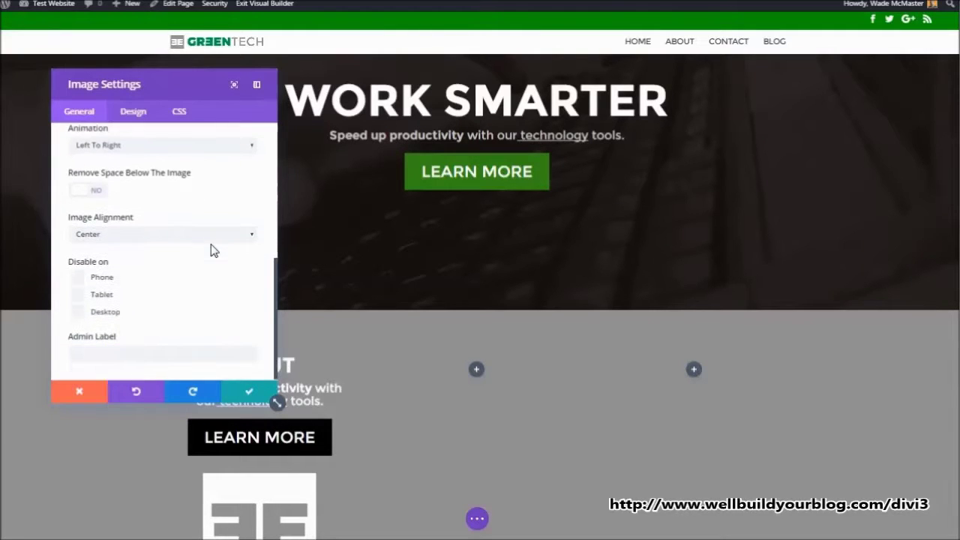
scroll(129, 274, "up", 2)
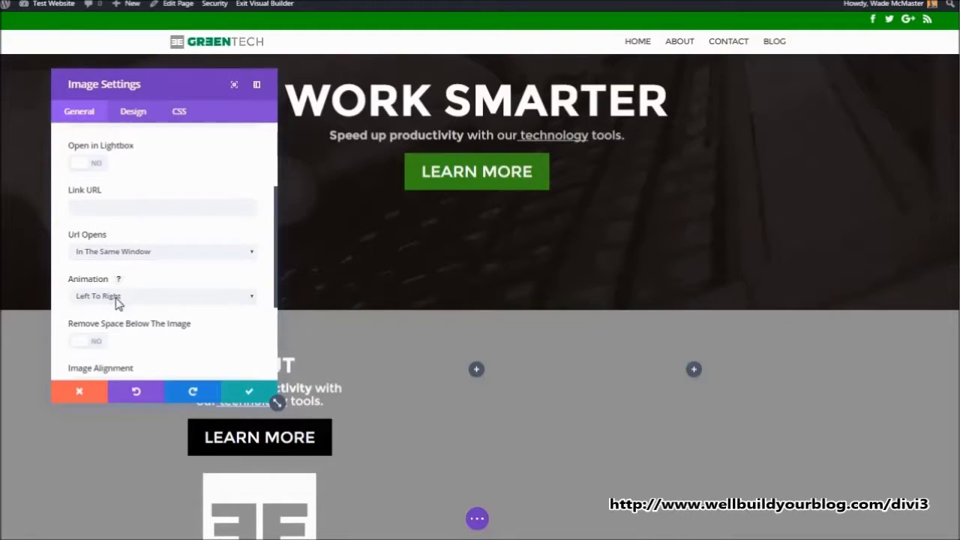
left_click(117, 298)
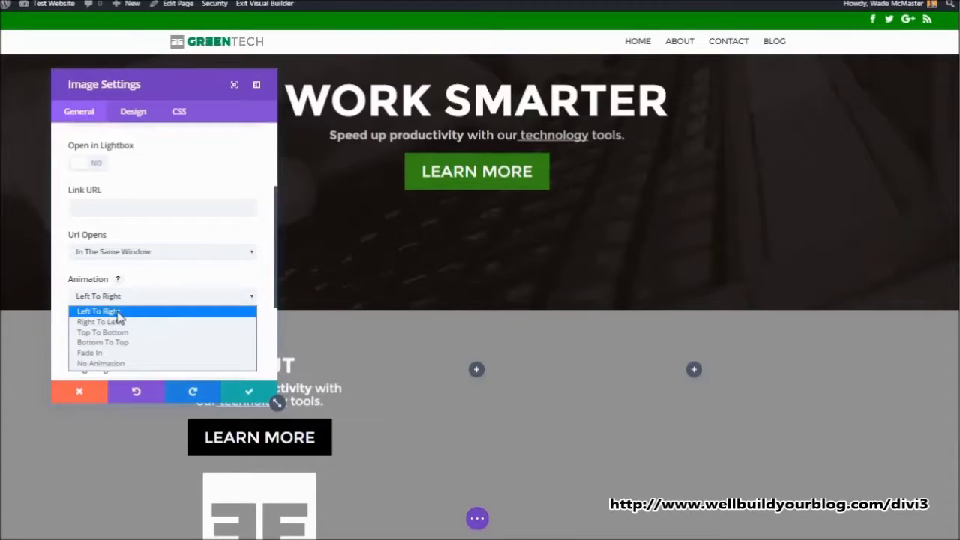
left_click(118, 312)
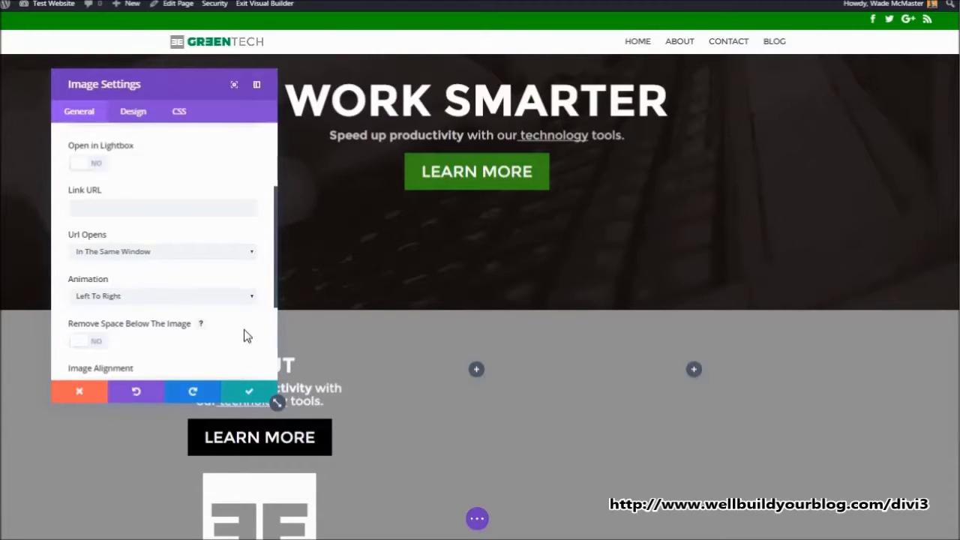
left_click(251, 393)
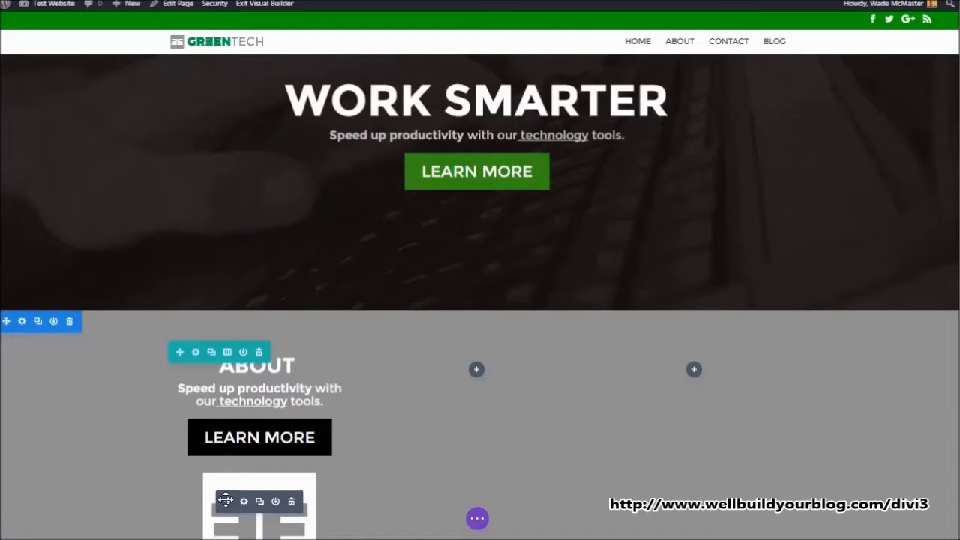
- Move the about.png image above the ABOUT module and delete the accidental duplicate block
left_click_drag(225, 500, 235, 390)
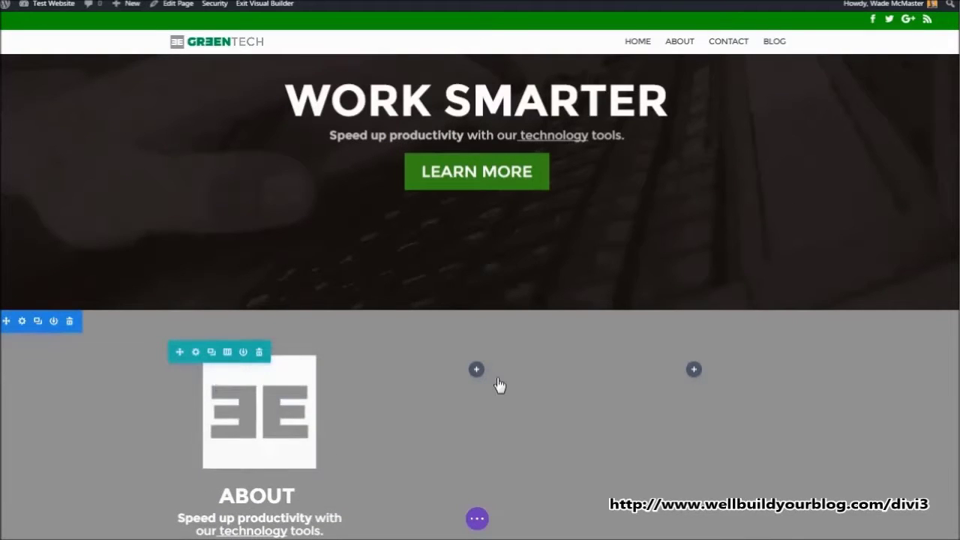
scroll(540, 368, "down", 1)
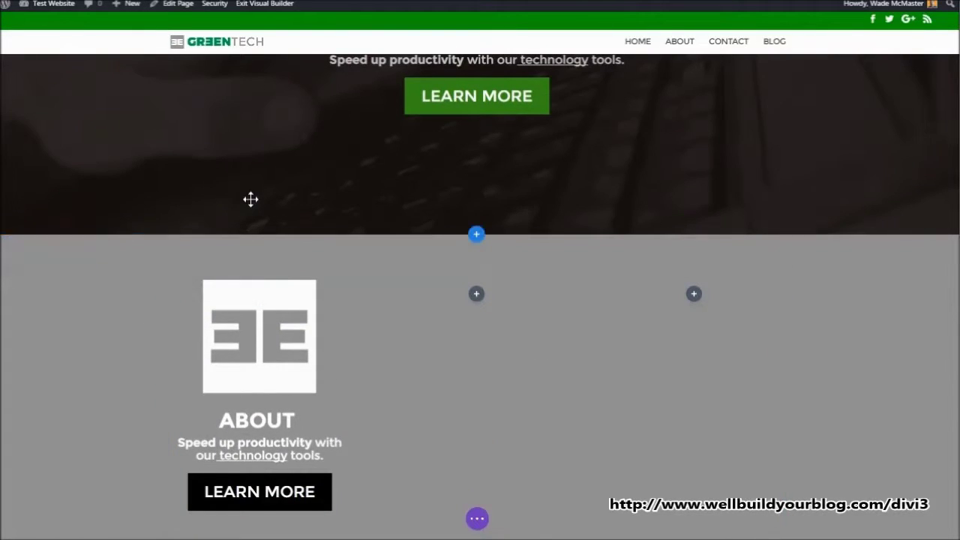
mouse_move(165, 260)
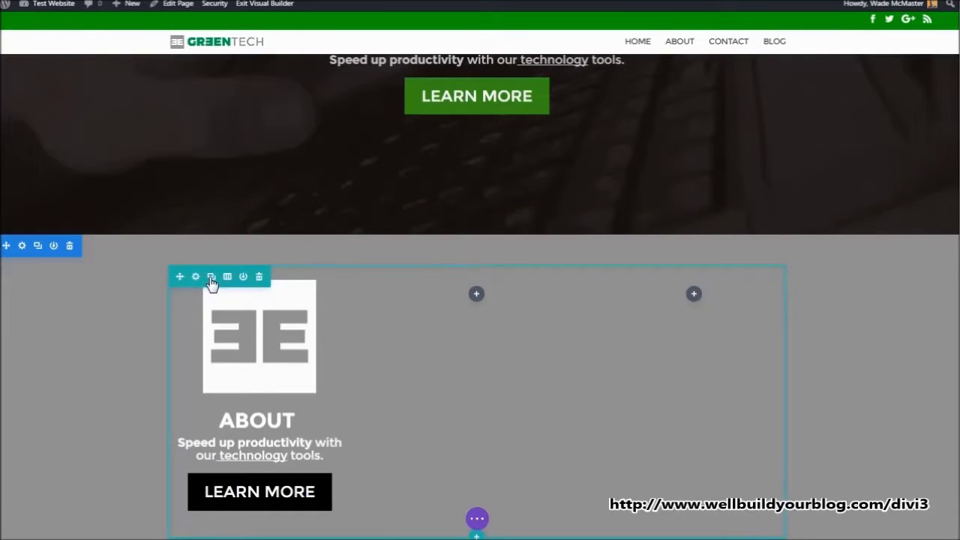
mouse_move(275, 311)
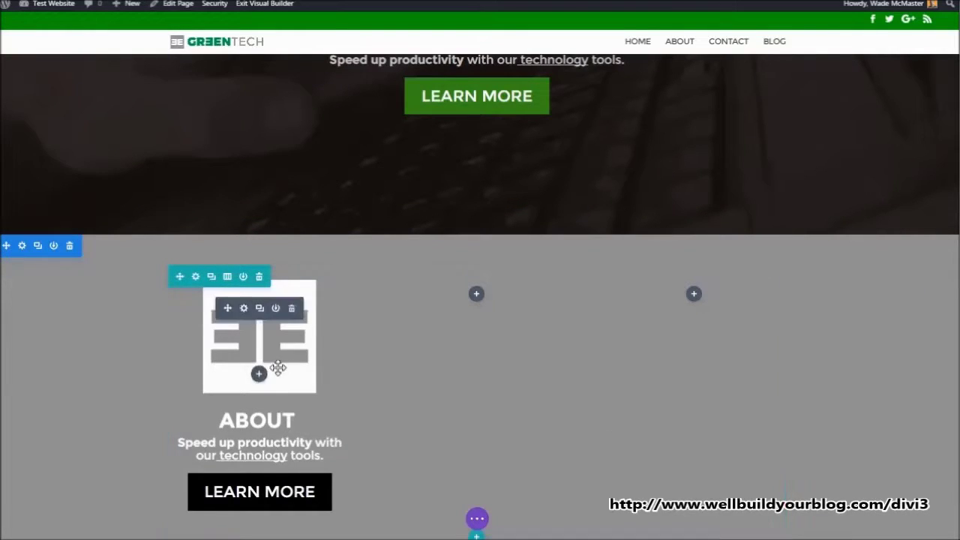
left_click(259, 314)
scroll(360, 350, "down", 4)
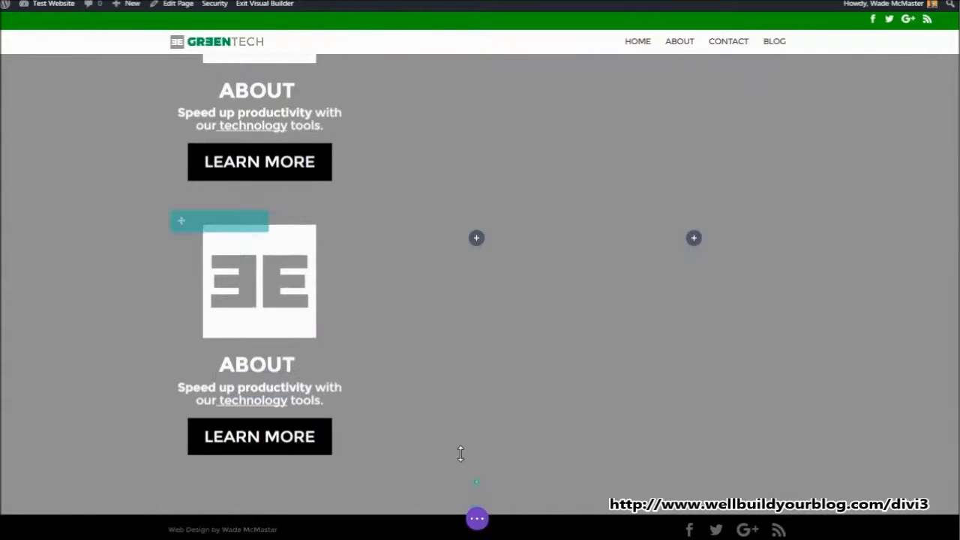
left_click(259, 222)
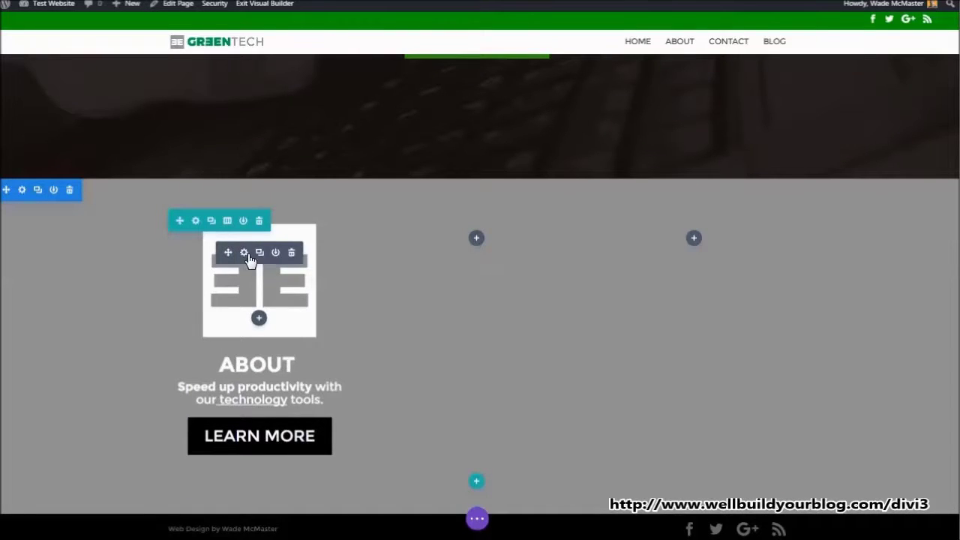
- Copy the about.png icon image into the middle and right columns
left_click_drag(262, 260, 273, 412)
left_click_drag(477, 241, 476, 246)
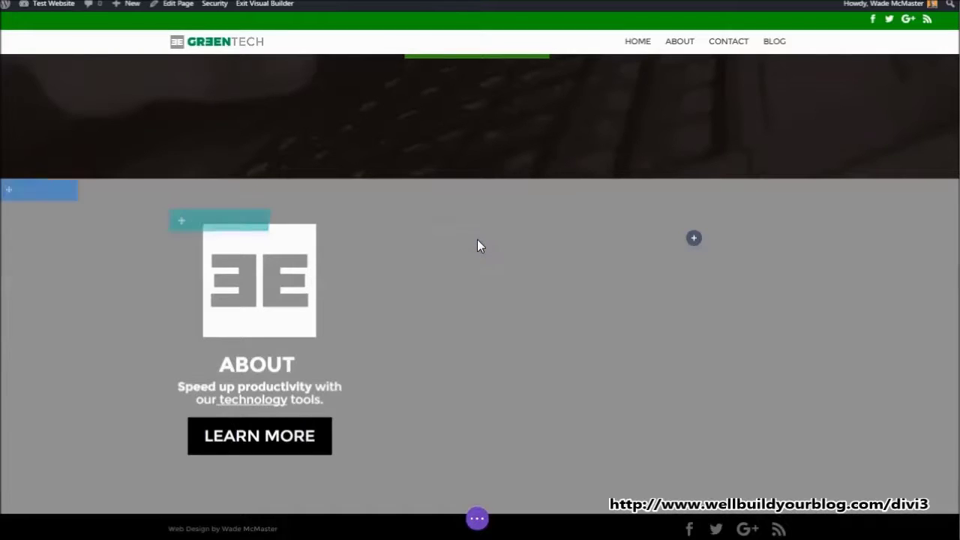
left_click(478, 292)
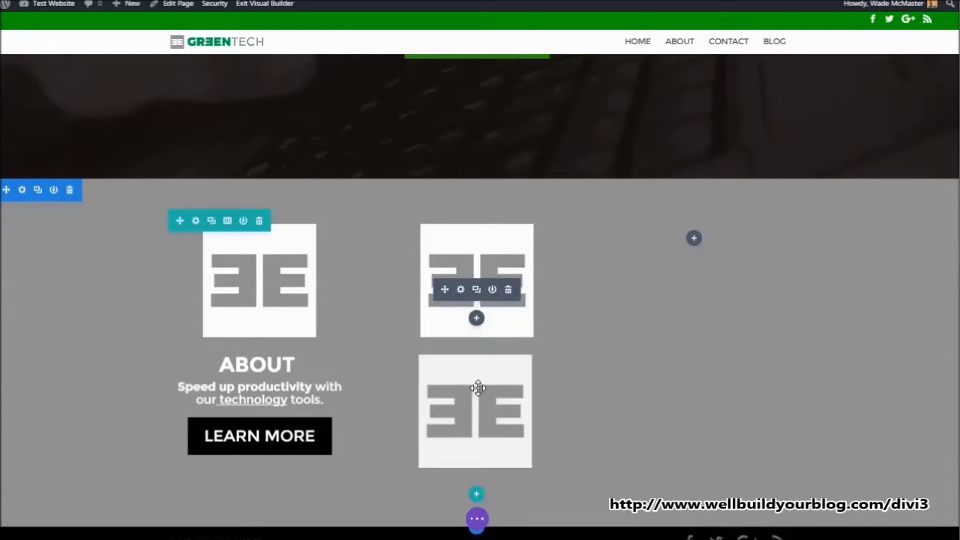
key("ctrl+z")
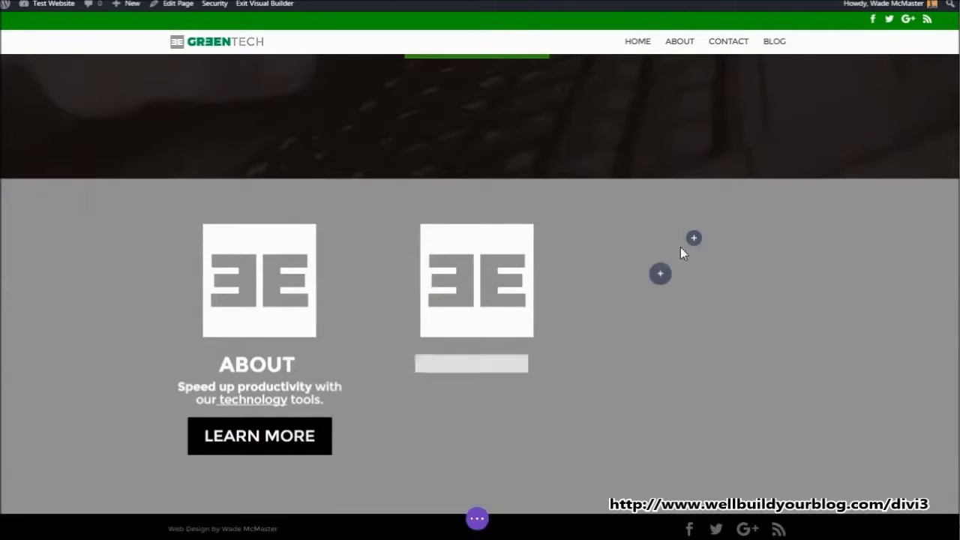
key("ctrl+v")
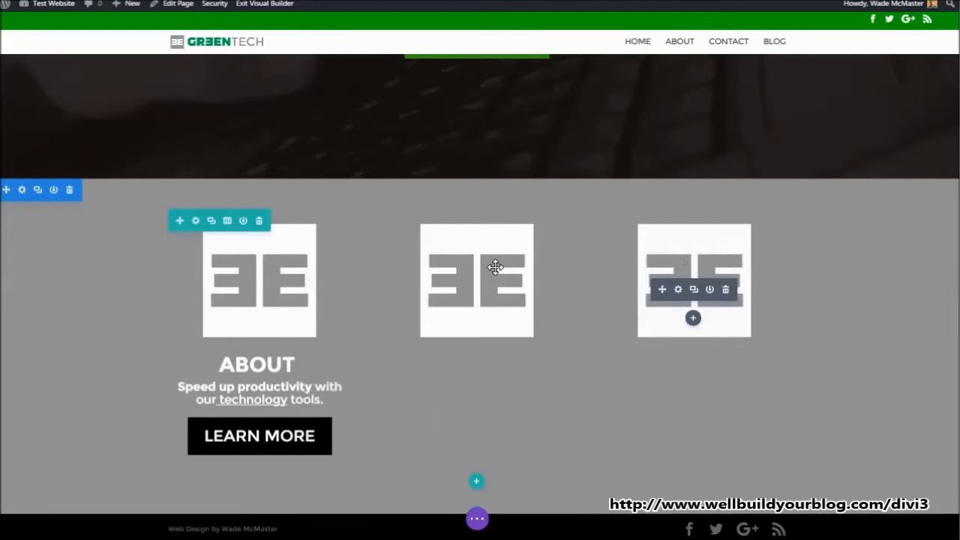
- Duplicate the ABOUT text block and place copies below the middle and right column icons
left_click(259, 383)
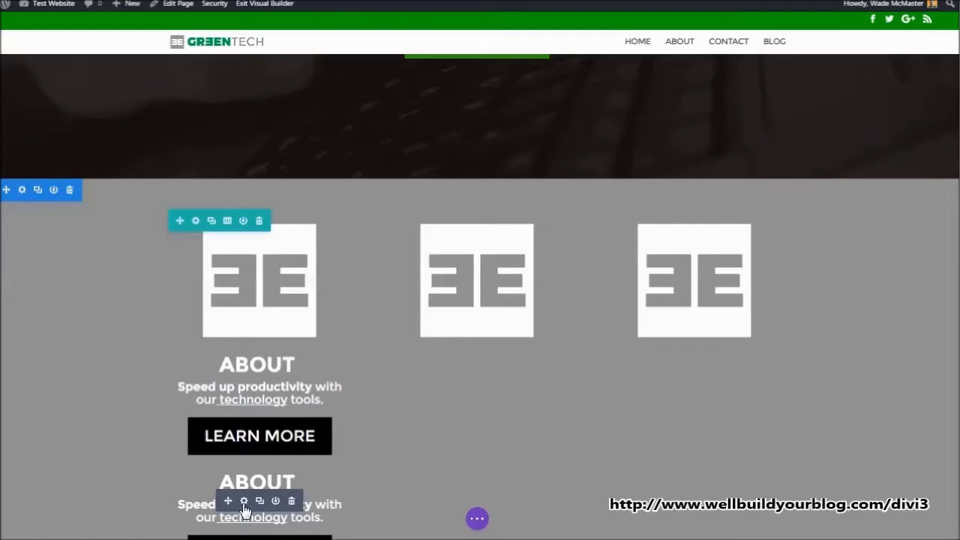
left_click_drag(250, 493, 483, 364)
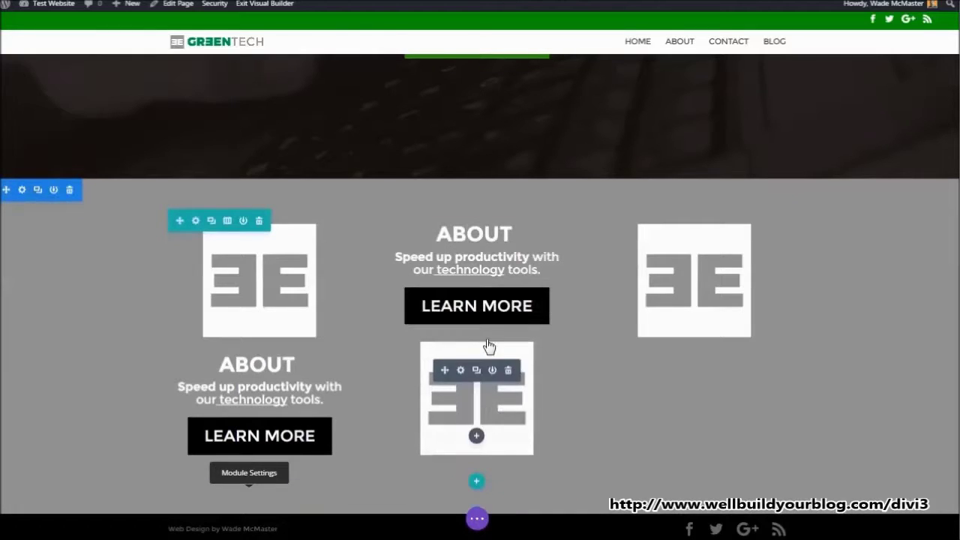
left_click_drag(444, 252, 449, 413)
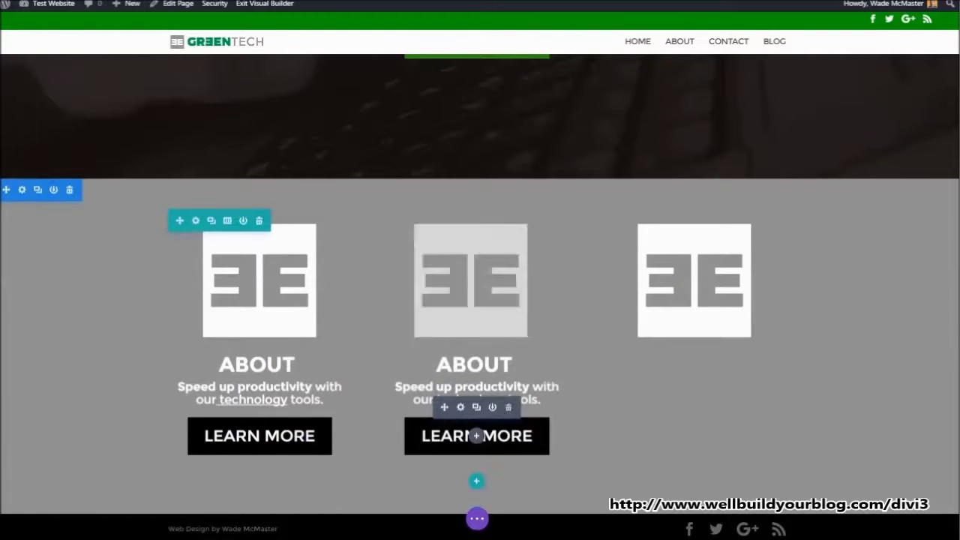
left_click(476, 408)
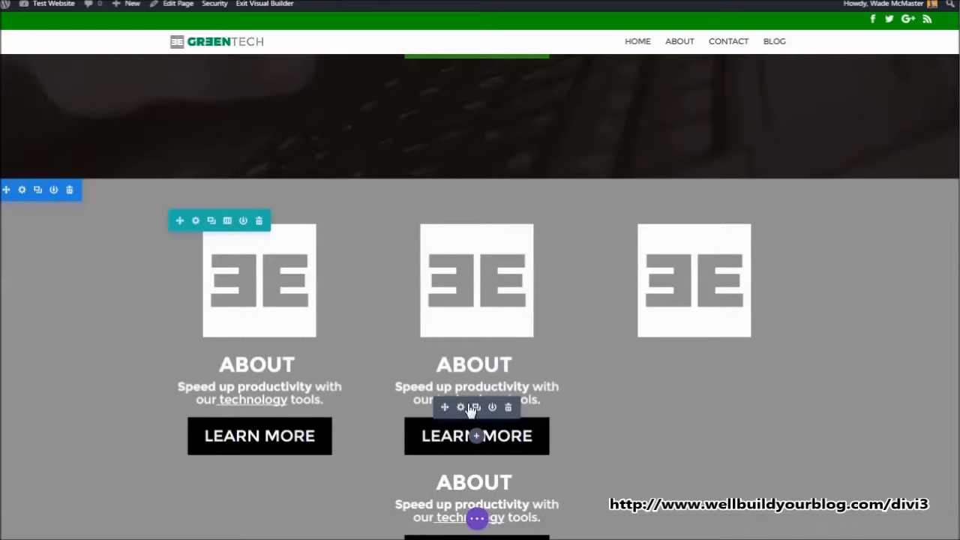
left_click(509, 403)
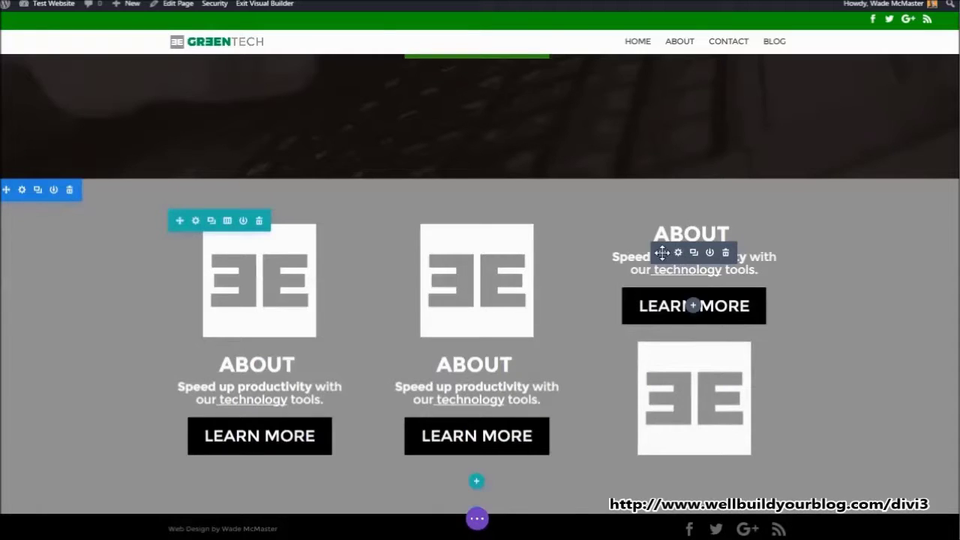
left_click_drag(662, 252, 676, 404)
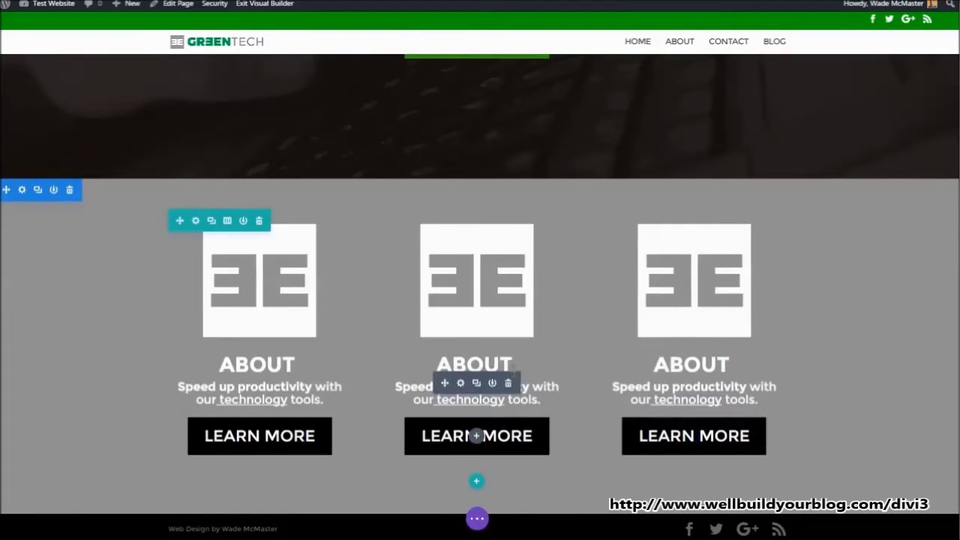
- Retitle the middle column heading PRICING and the right column heading BLOG
left_click_drag(513, 365, 442, 365)
type("PRICING")
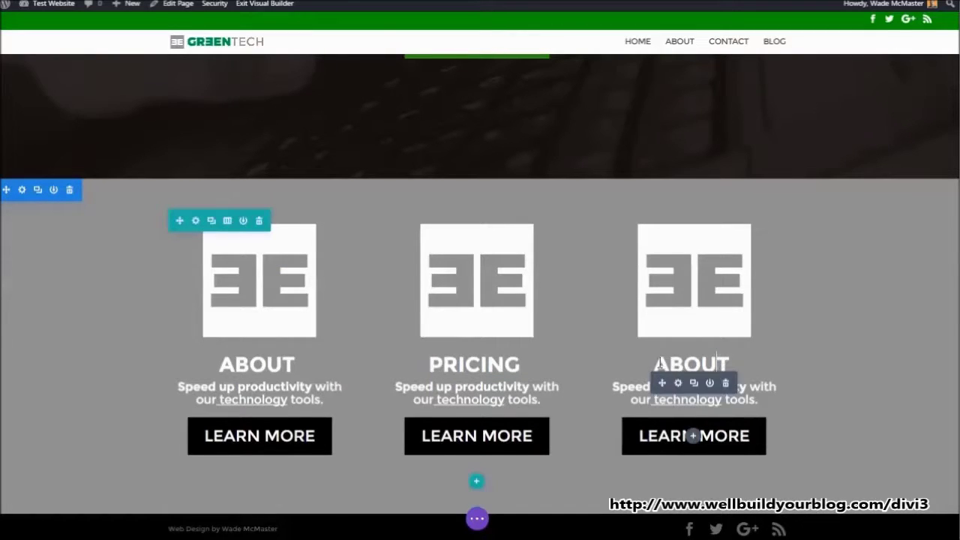
left_click_drag(726, 365, 654, 365)
key("BackSpace")
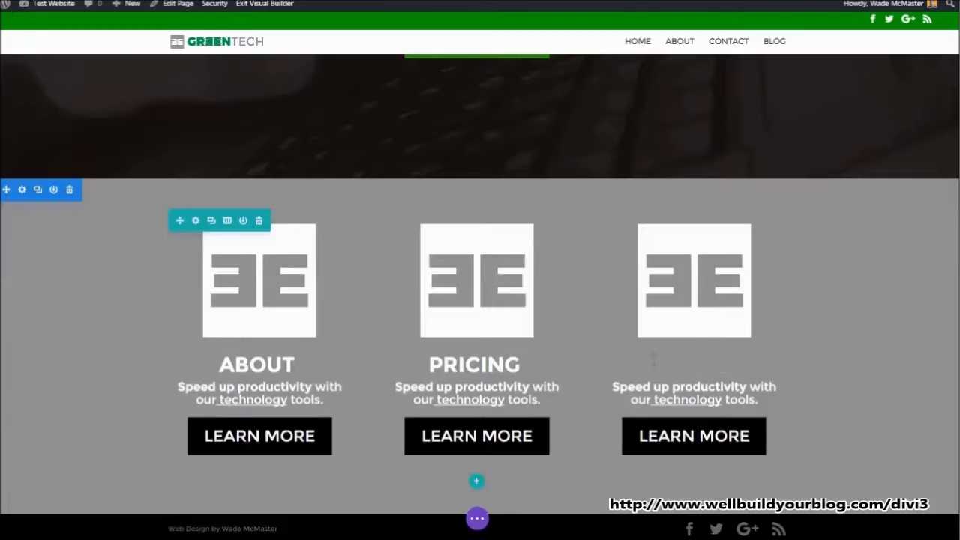
type("BLOG")
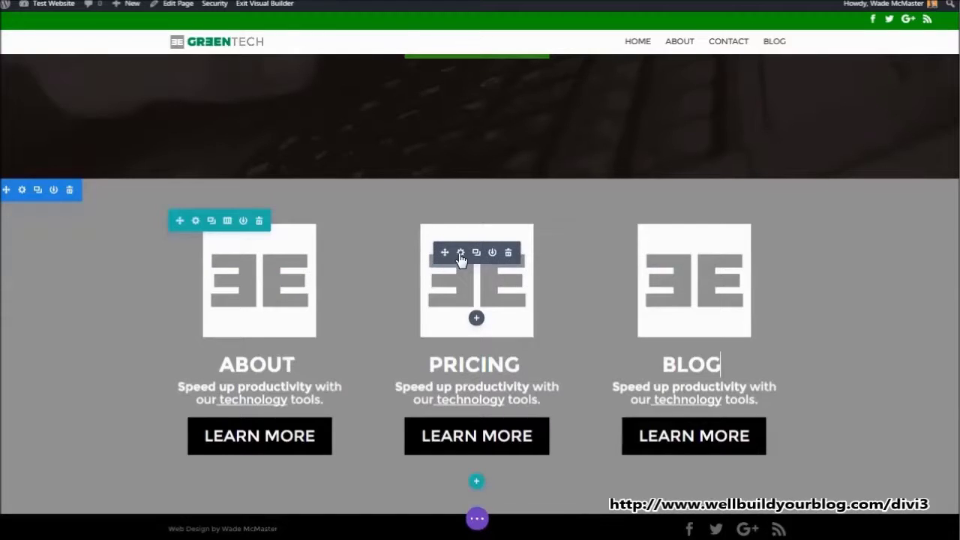
left_click(459, 253)
- Swap the PRICING icon for the dollar sign image with a Bottom To Top animation
left_click(234, 164)
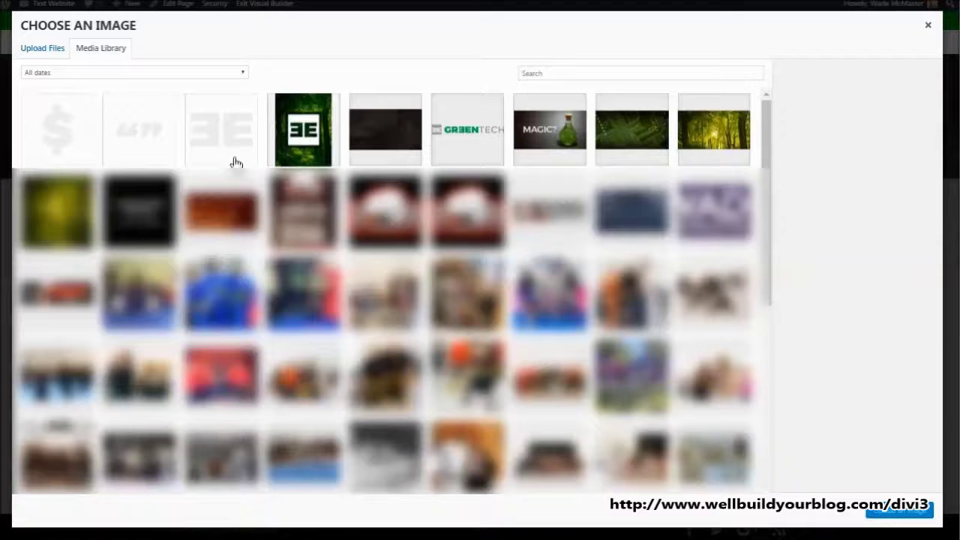
left_click(62, 125)
left_click(896, 509)
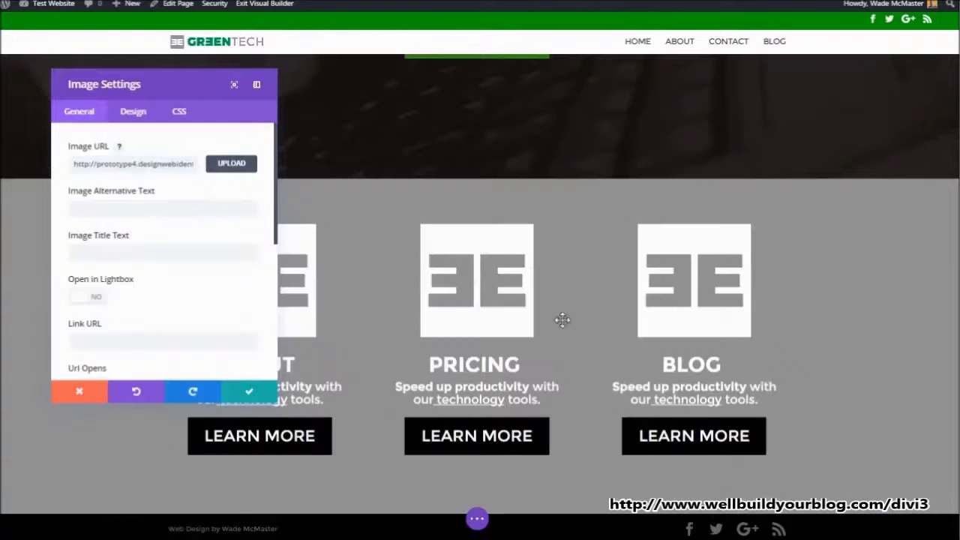
scroll(199, 325, "down", 3)
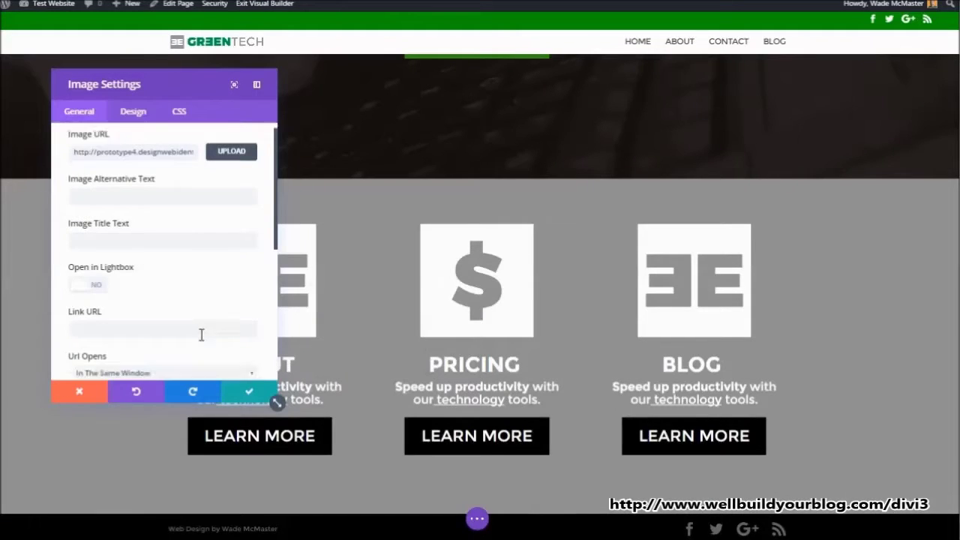
left_click(111, 278)
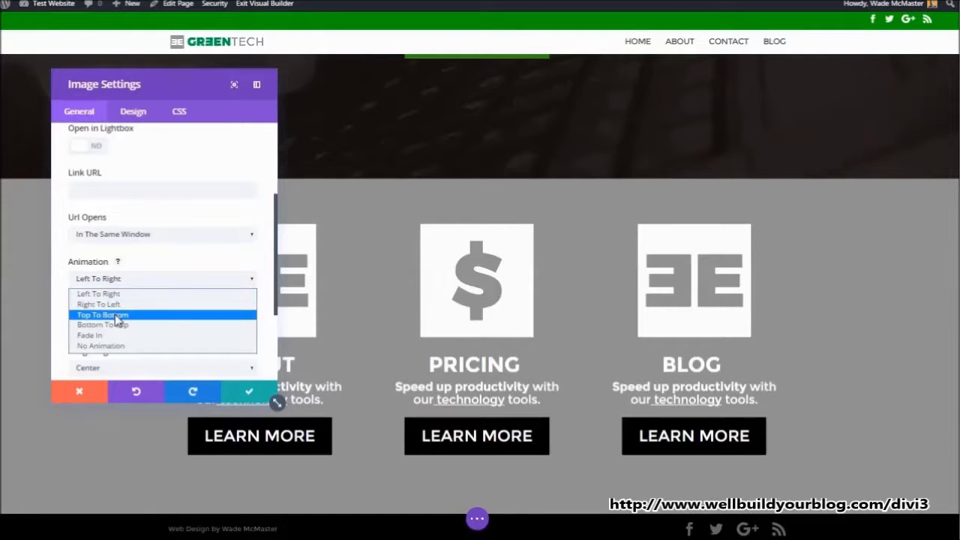
left_click(113, 324)
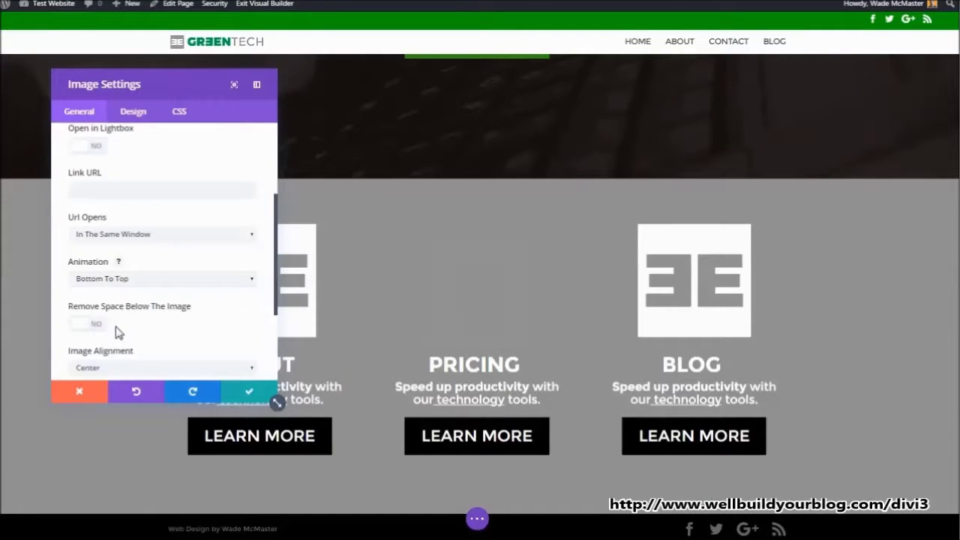
left_click(251, 391)
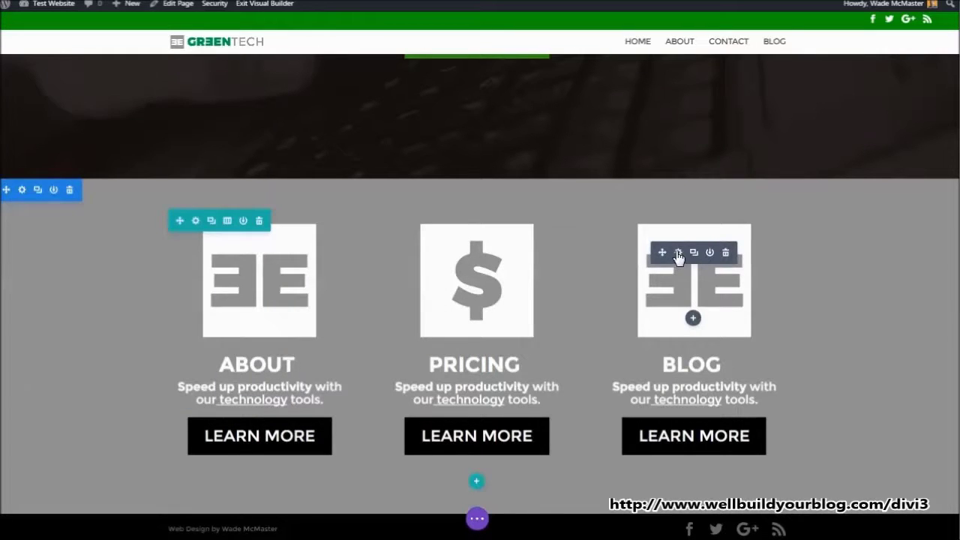
- Swap the BLOG icon for the quote marks image with a Right To Left animation
left_click(678, 252)
left_click(222, 161)
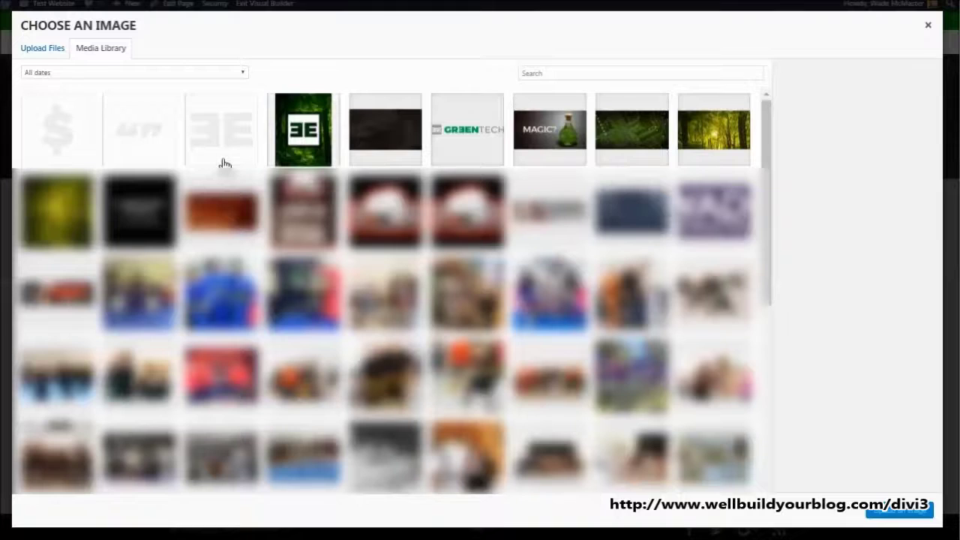
left_click(134, 151)
left_click(899, 511)
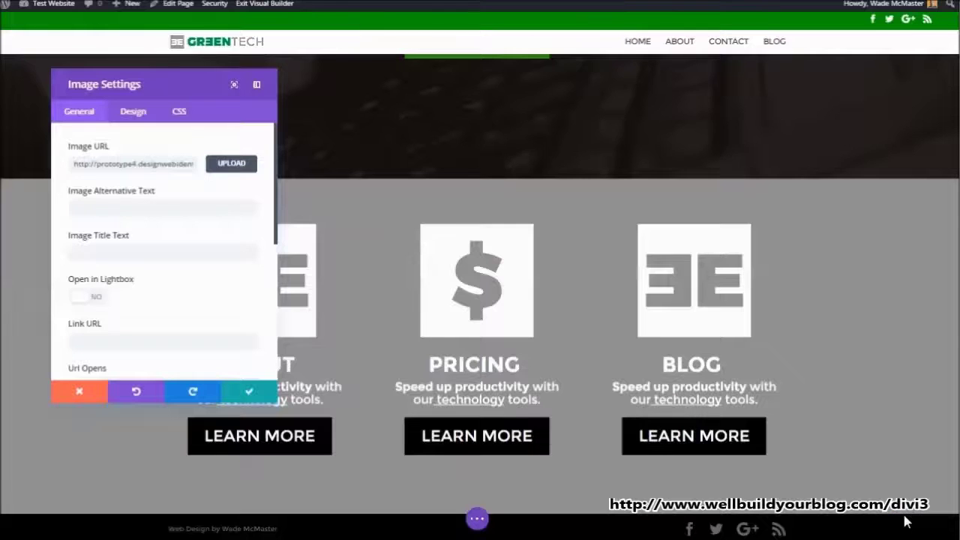
scroll(137, 332, "down", 2)
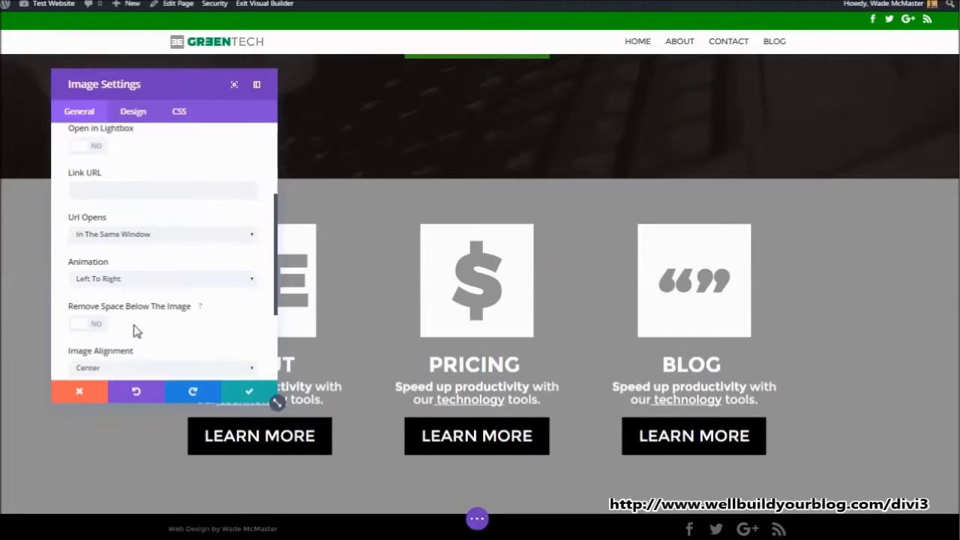
left_click(136, 281)
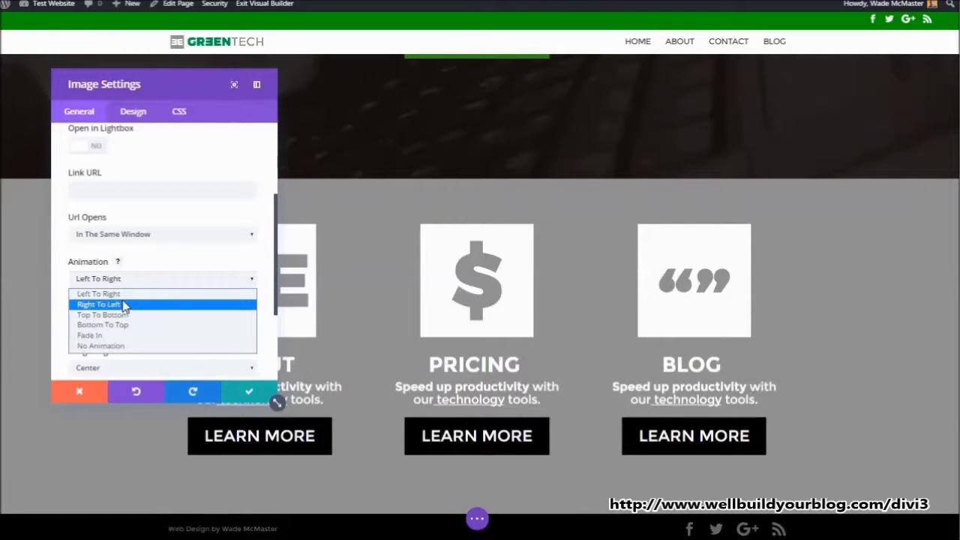
left_click(126, 305)
left_click(246, 393)
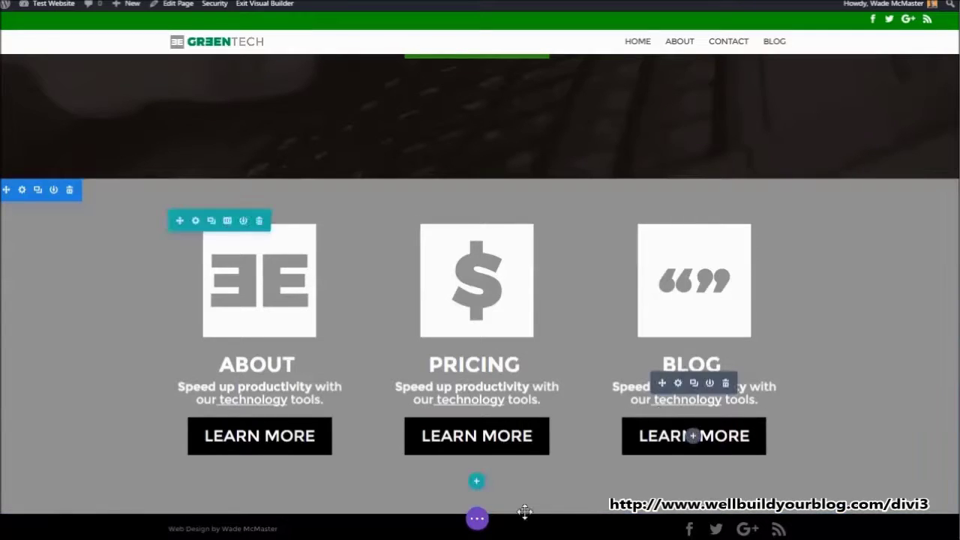
- Publish the landing page and exit the Visual Builder
left_click(477, 519)
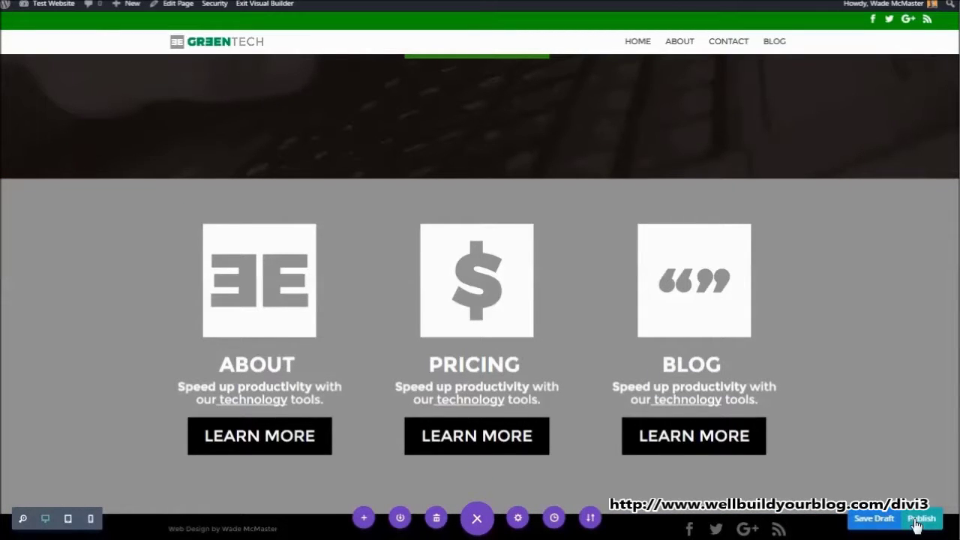
left_click(916, 525)
left_click(266, 12)
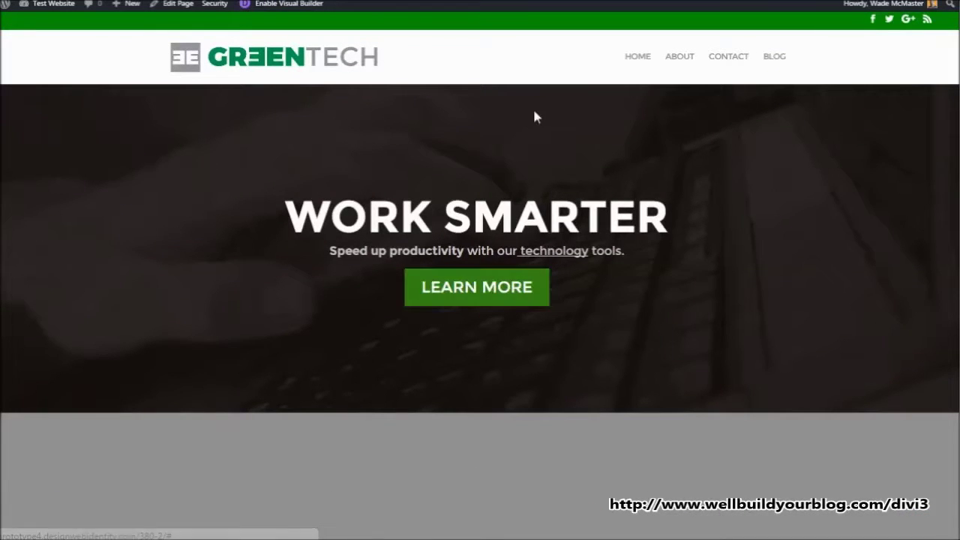
- Scroll the live page to review the ABOUT, PRICING and BLOG icon section below the hero
scroll(333, 324, "down", 3)
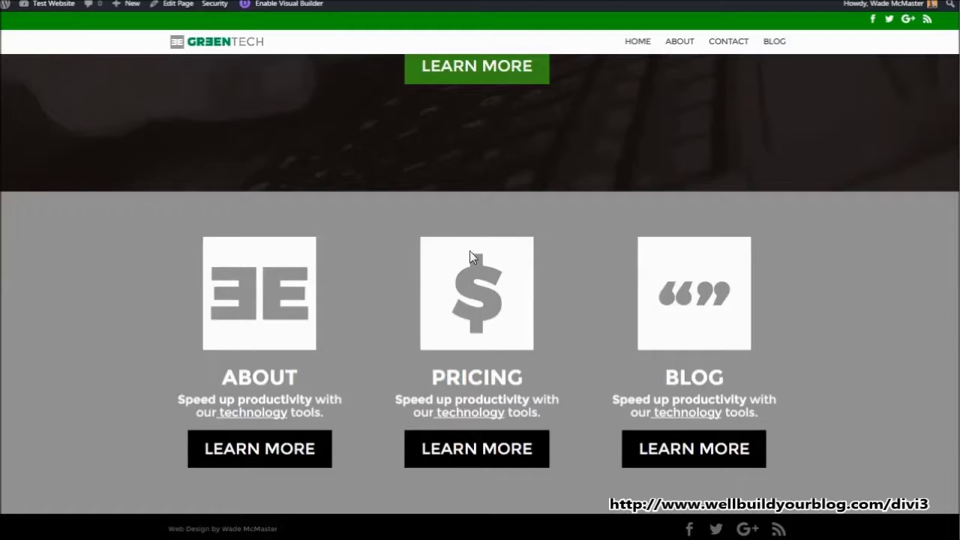
scroll(525, 315, "up", 3)
scroll(529, 313, "down", 3)
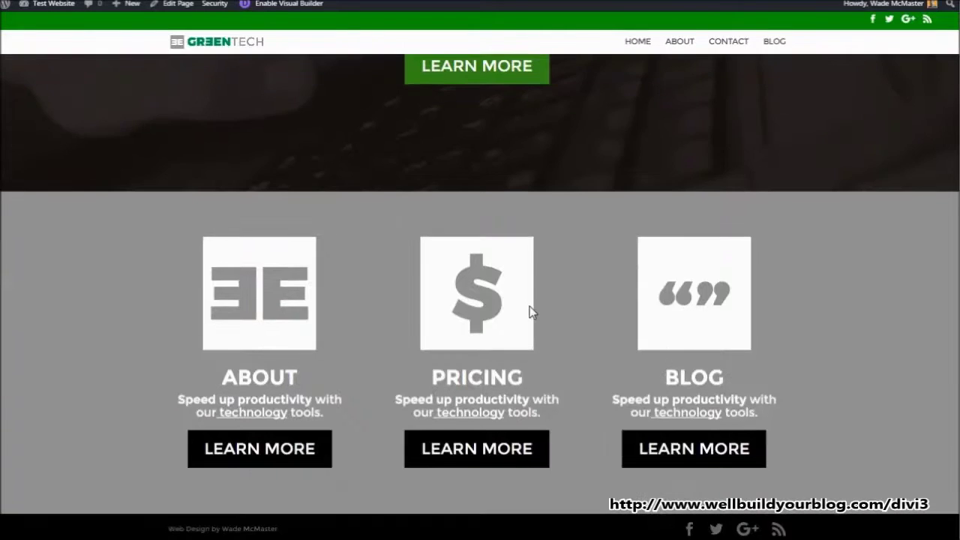